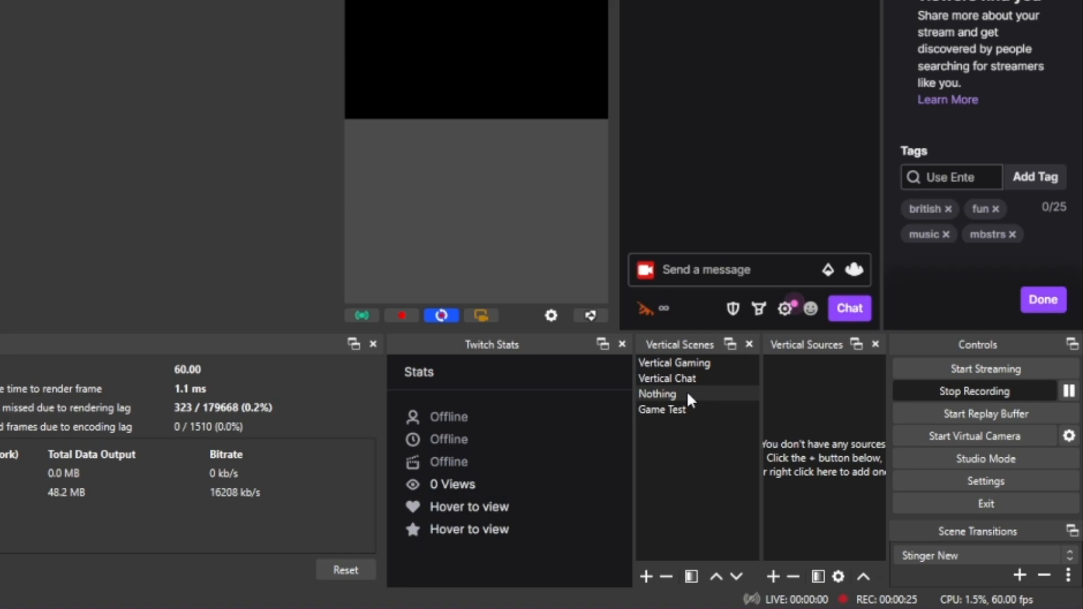
Add the existing Webcam video capture device to the vertical scene Nothing
click(782, 576)
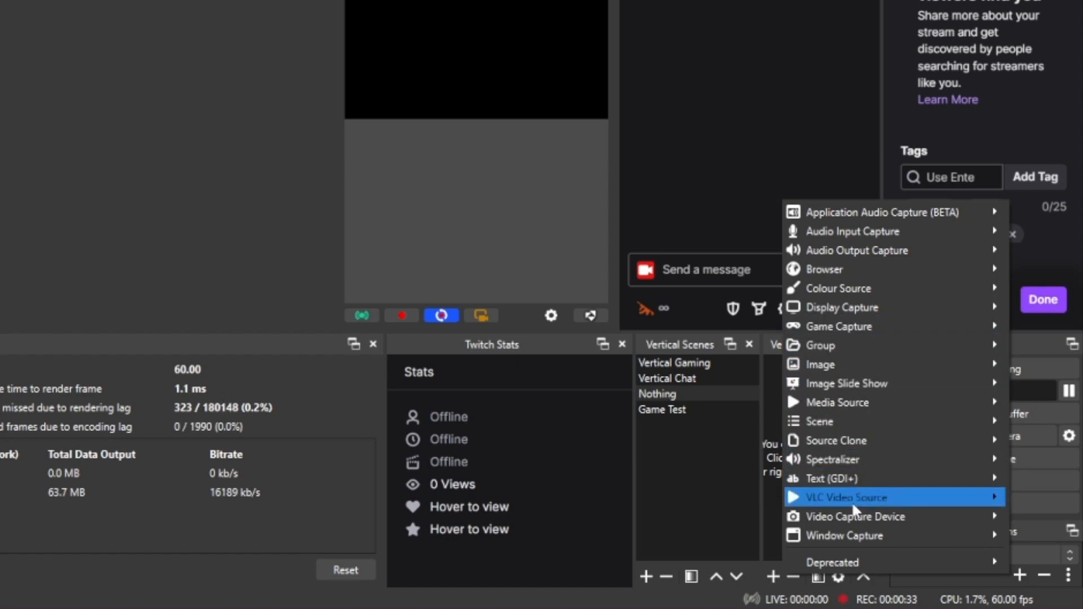
mouse_move(855, 516)
click(740, 545)
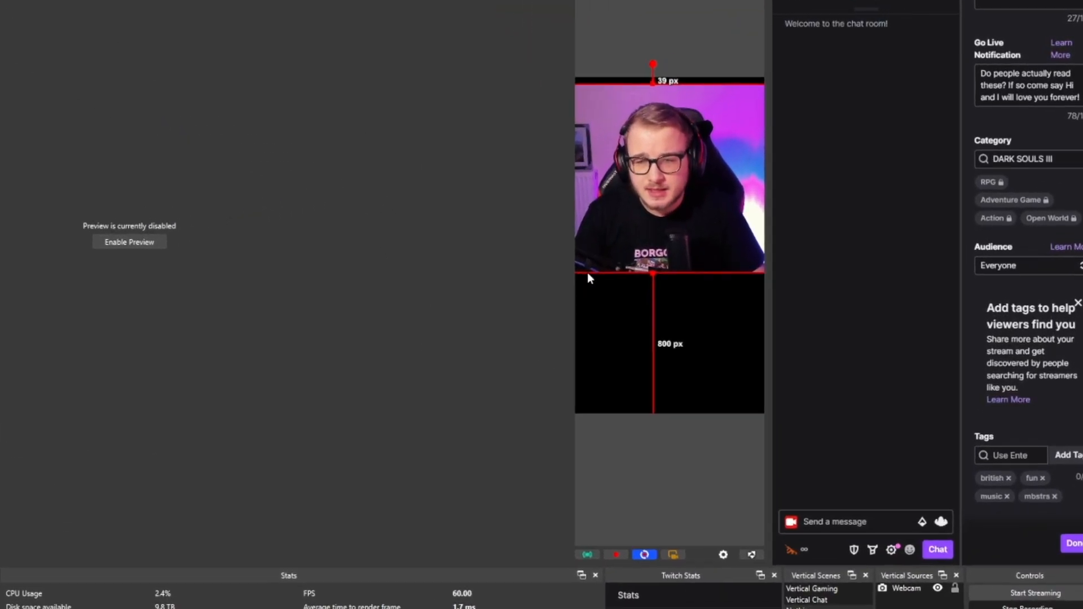
Scale the webcam down to fit within the vertical canvas and place it about 7 px below the canvas's upper edge
drag(692, 262, 631, 253)
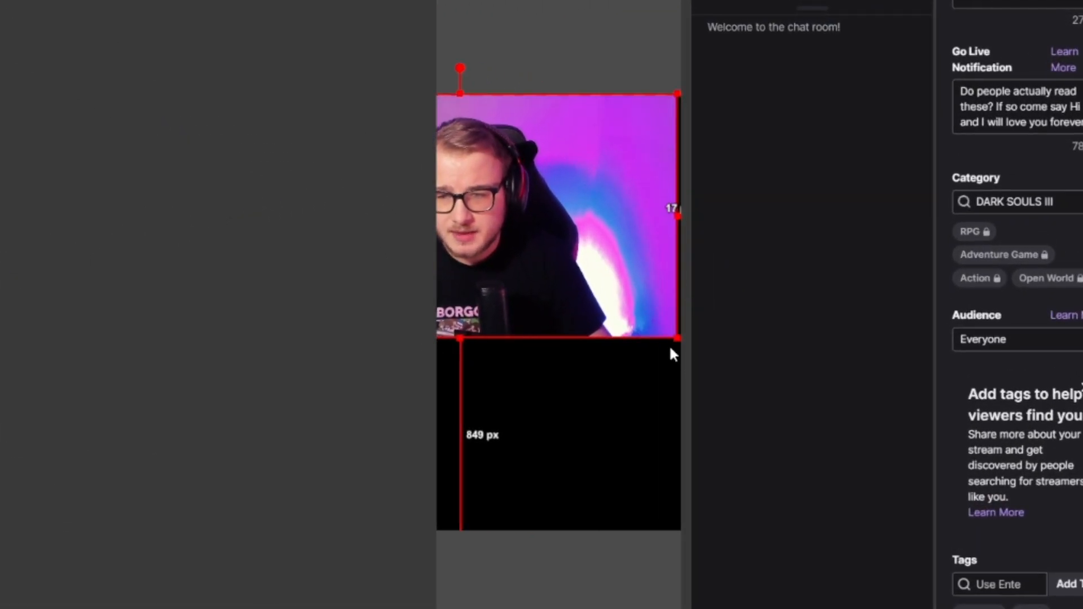
drag(676, 338, 515, 246)
drag(477, 187, 639, 186)
drag(546, 220, 491, 228)
drag(626, 255, 567, 221)
drag(483, 165, 584, 160)
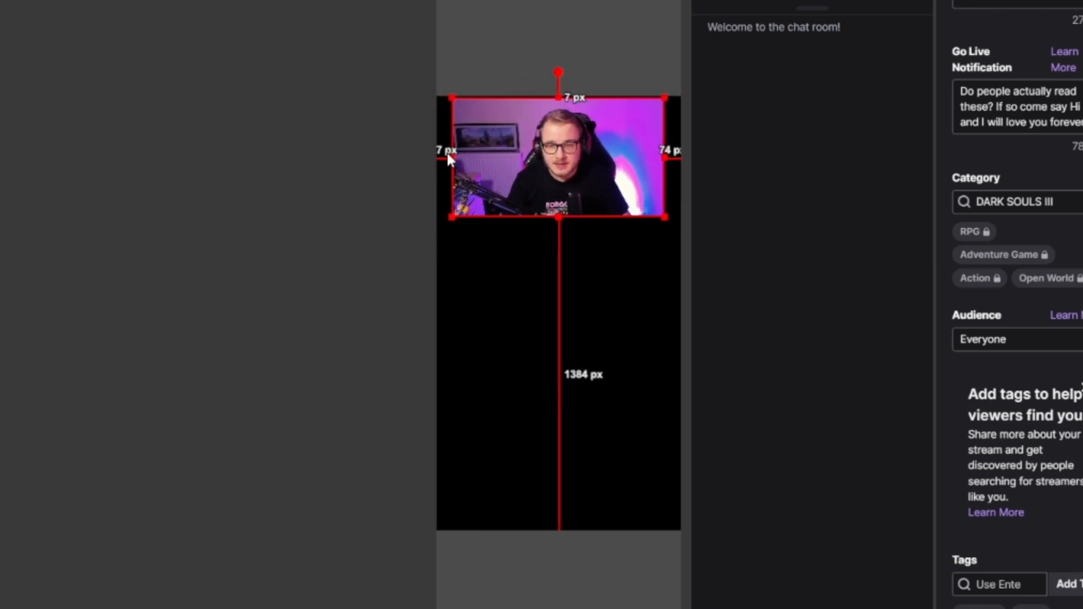
Crop both sides of the webcam to roughly a square around the person and centre it horizontally on the vertical canvas
drag(451, 159, 503, 158)
drag(666, 156, 563, 156)
right_click(563, 156)
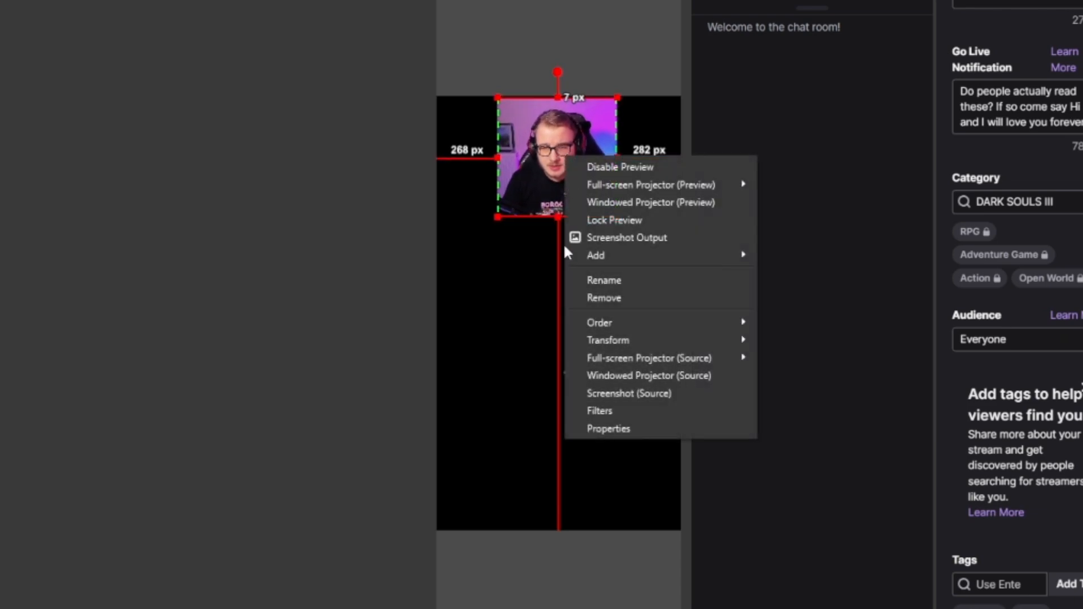
mouse_move(617, 341)
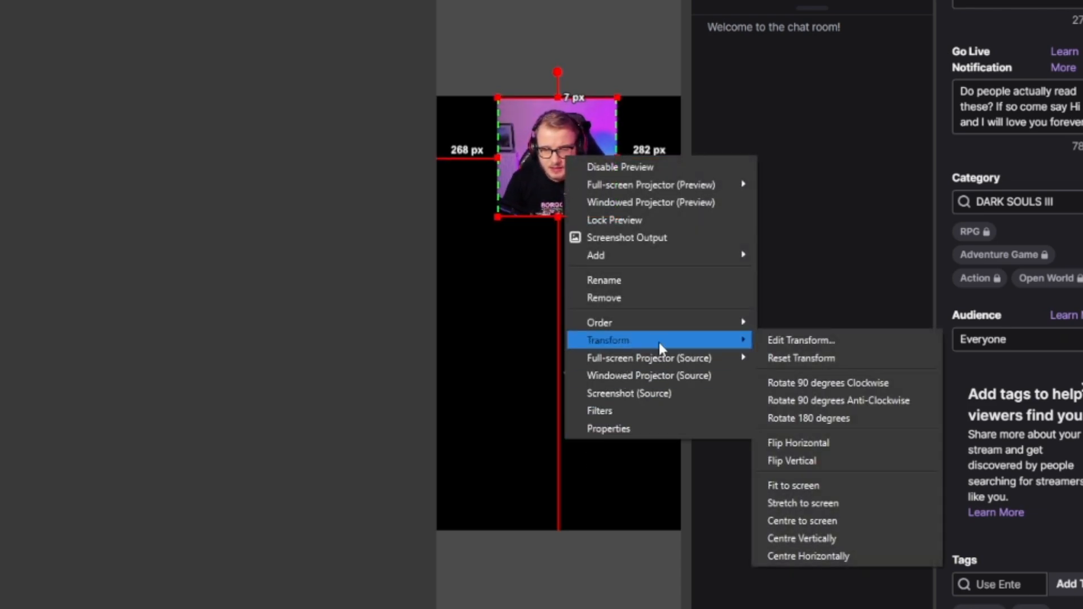
click(824, 554)
click(457, 336)
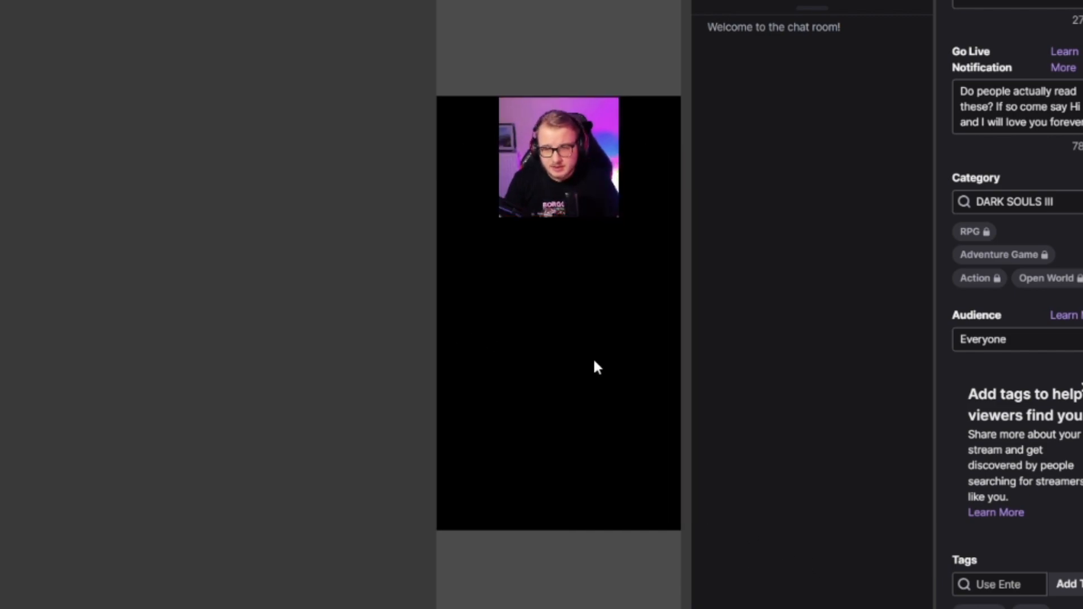
Crop the webcam's lower edge upward, leaving about 1452 px of empty canvas beneath it
click(563, 197)
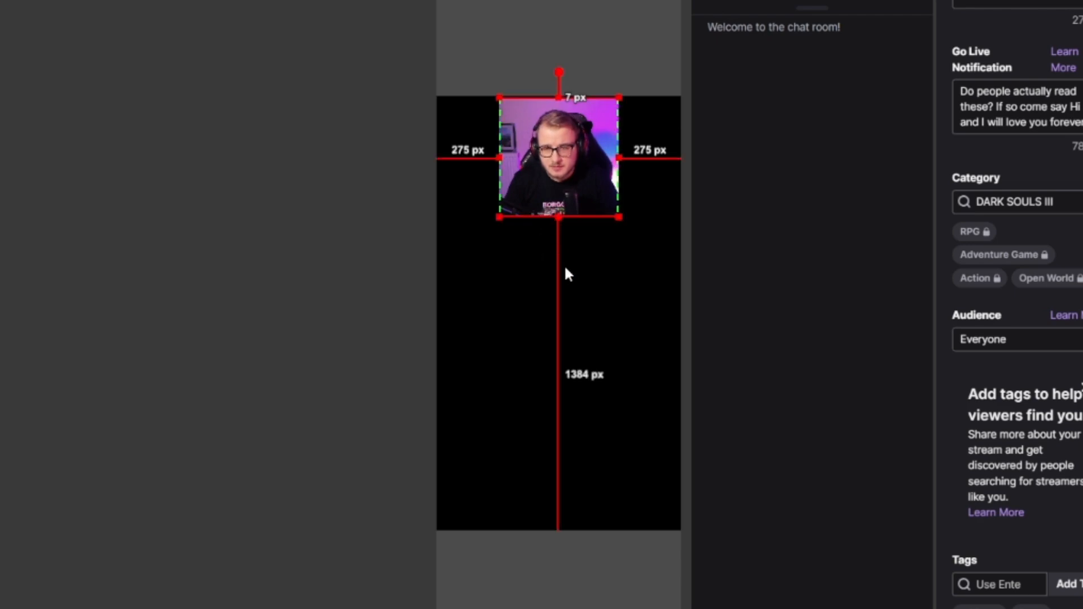
drag(559, 217, 552, 202)
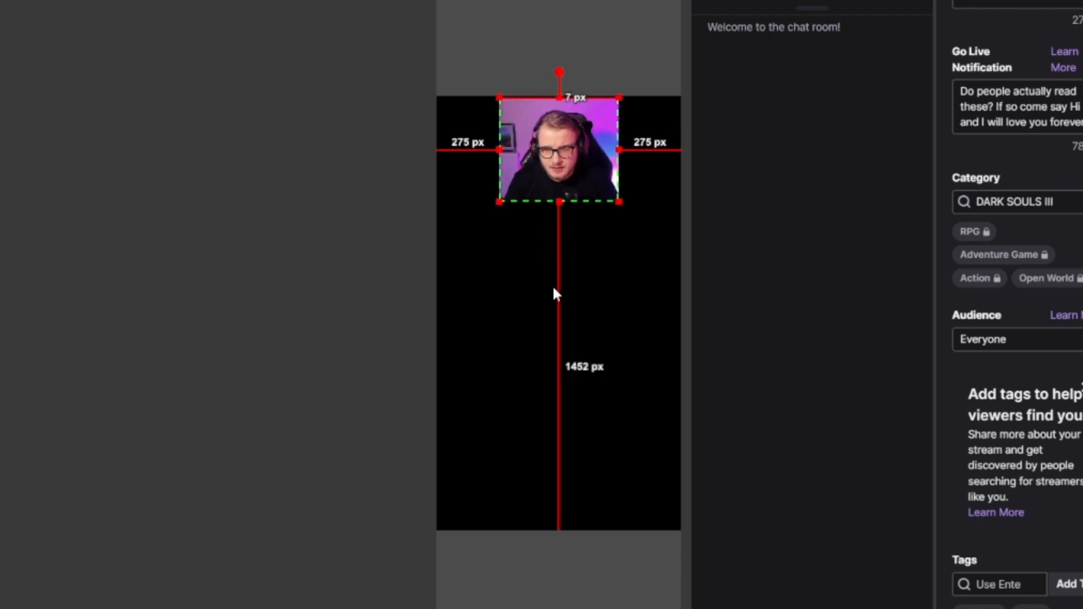
click(515, 292)
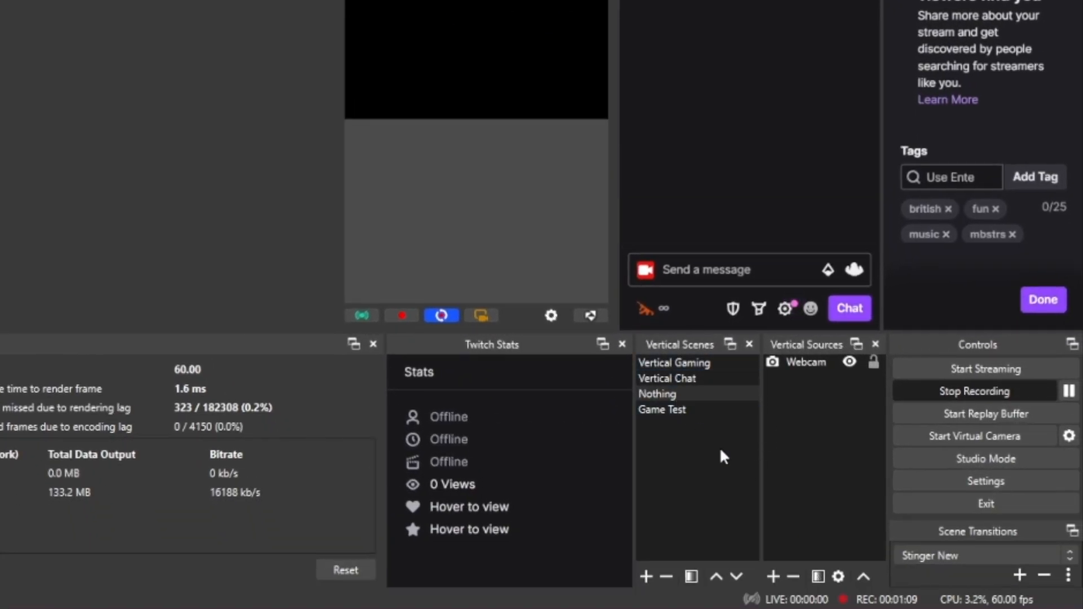
Add the existing game capture source to the vertical scene and order it below Webcam
right_click(807, 418)
mouse_move(829, 431)
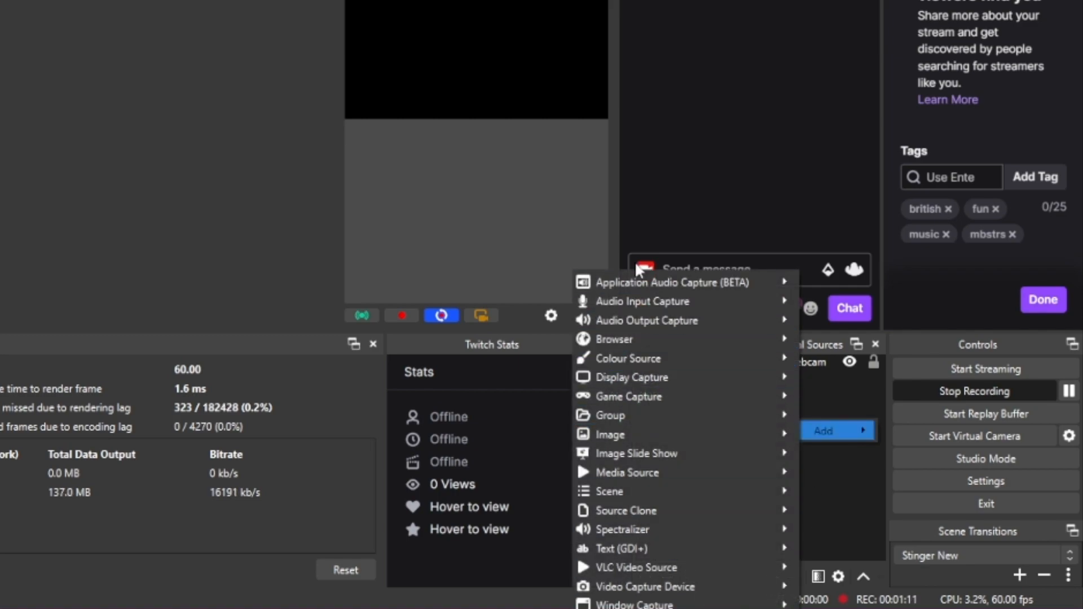
mouse_move(642, 492)
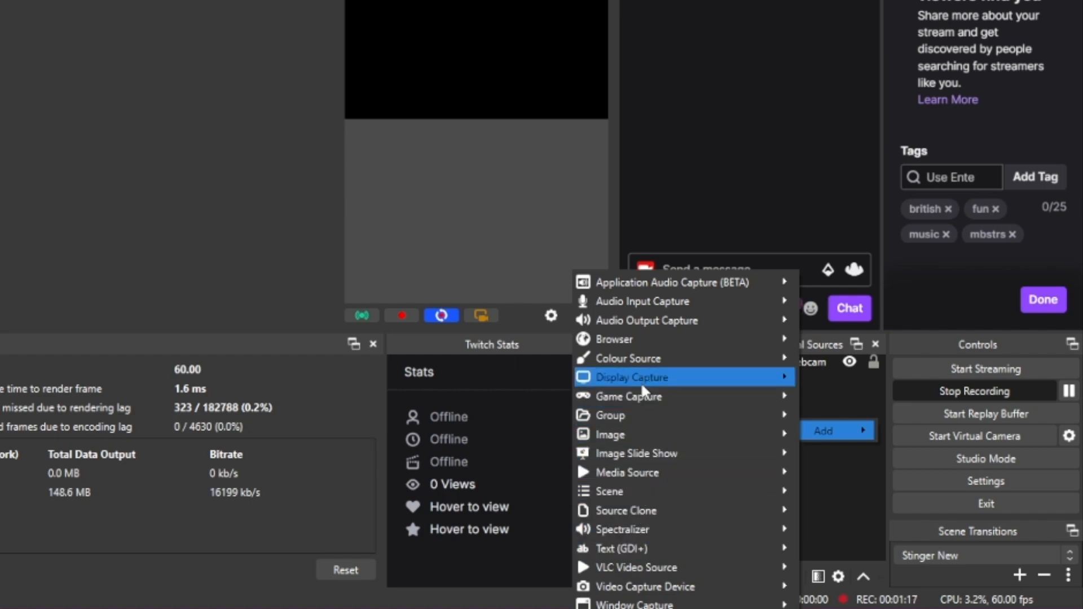
mouse_move(645, 395)
click(846, 425)
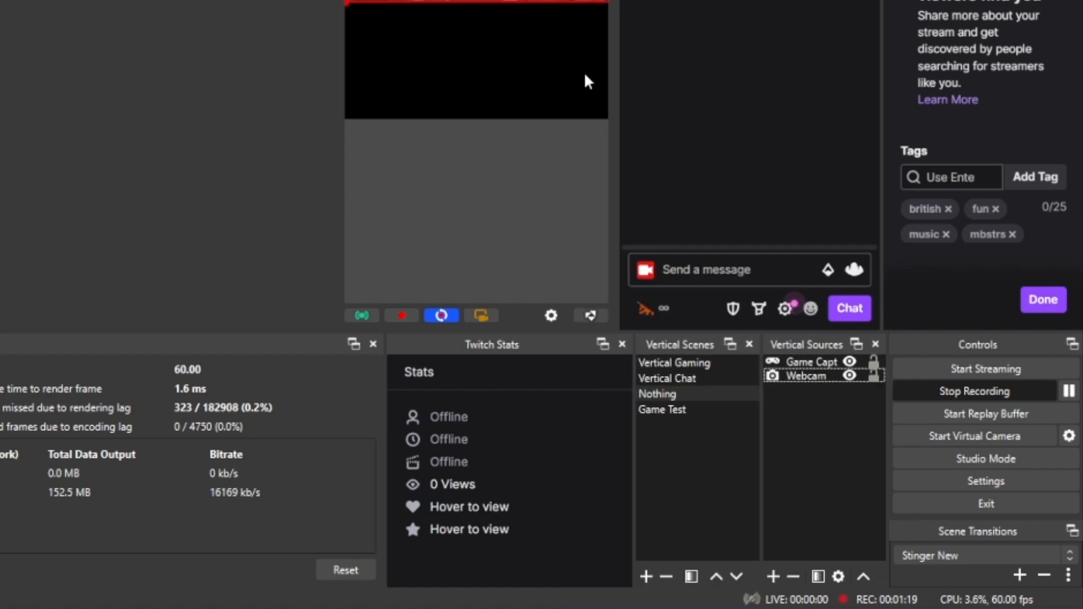
drag(807, 362, 803, 388)
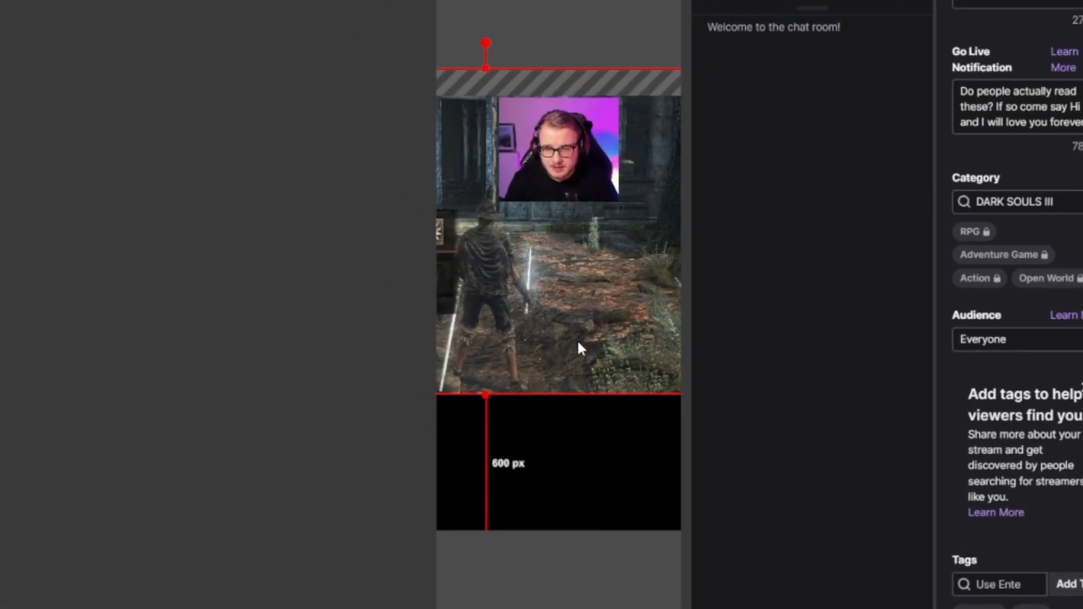
Scale the game capture down and place it directly under the webcam, about 458 px from the canvas's upper edge
drag(578, 342, 492, 376)
drag(668, 406, 531, 303)
drag(525, 259, 742, 358)
drag(549, 276, 559, 291)
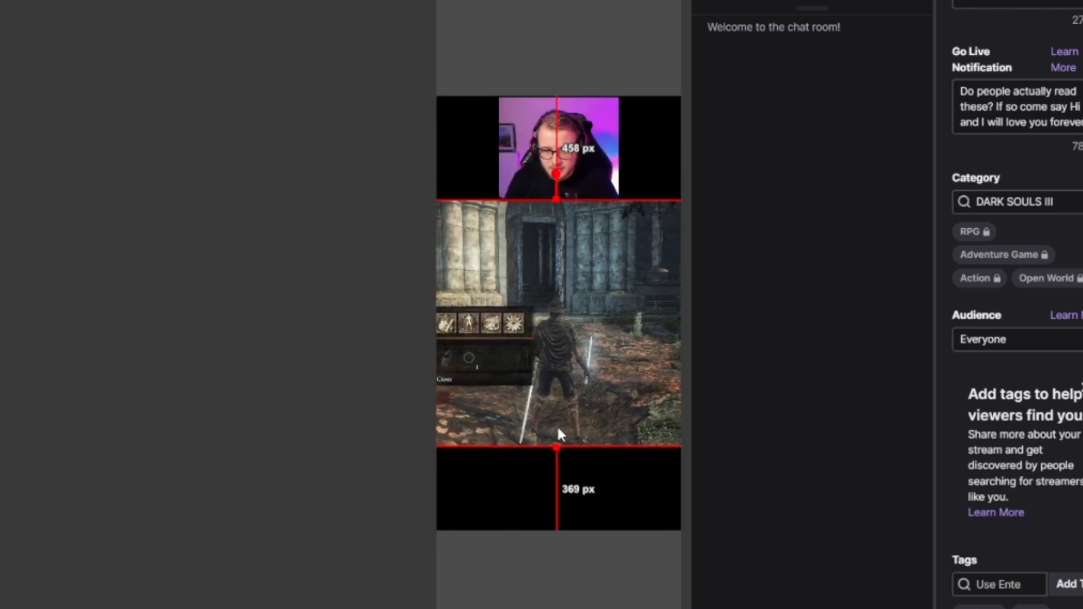
Shrink the game capture to leave about 503 px above and 467 px below it, and centre it horizontally
drag(556, 447, 556, 439)
drag(546, 341, 552, 346)
drag(557, 444, 546, 429)
drag(529, 364, 559, 358)
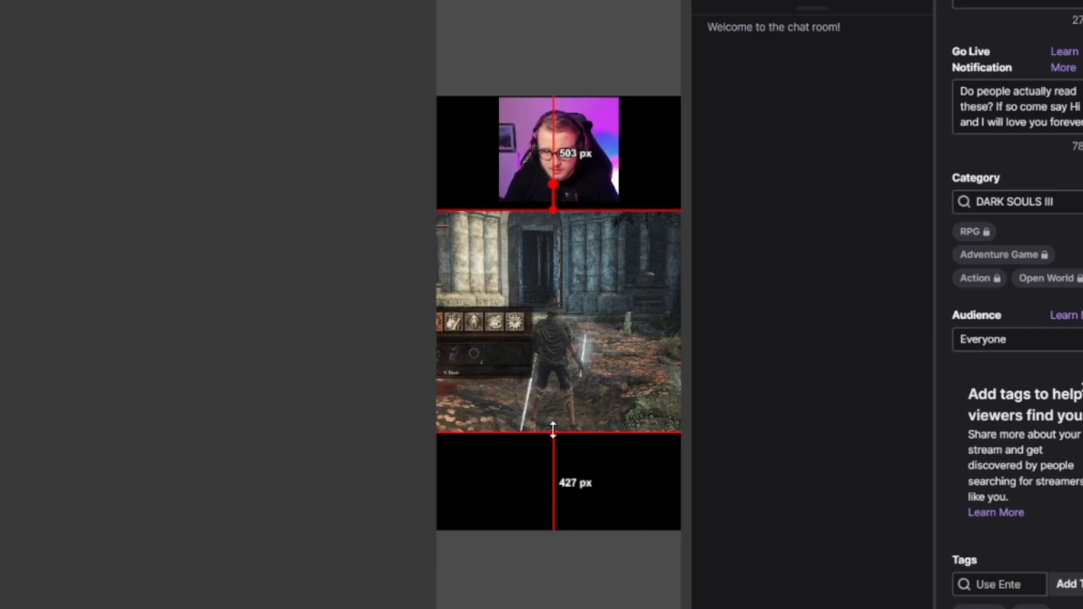
drag(553, 434, 554, 426)
drag(537, 360, 549, 360)
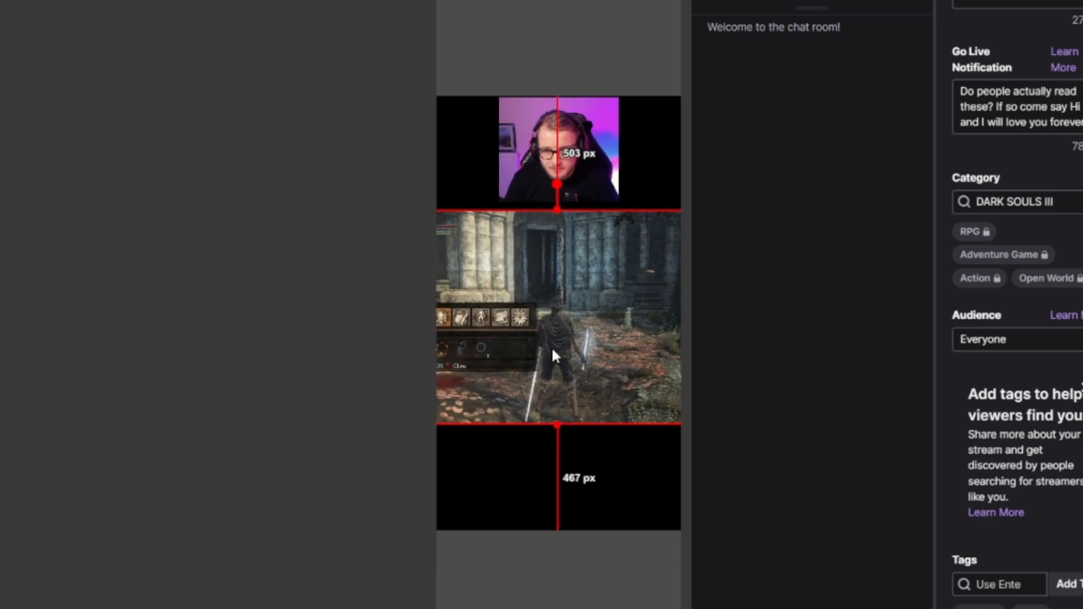
right_click(551, 351)
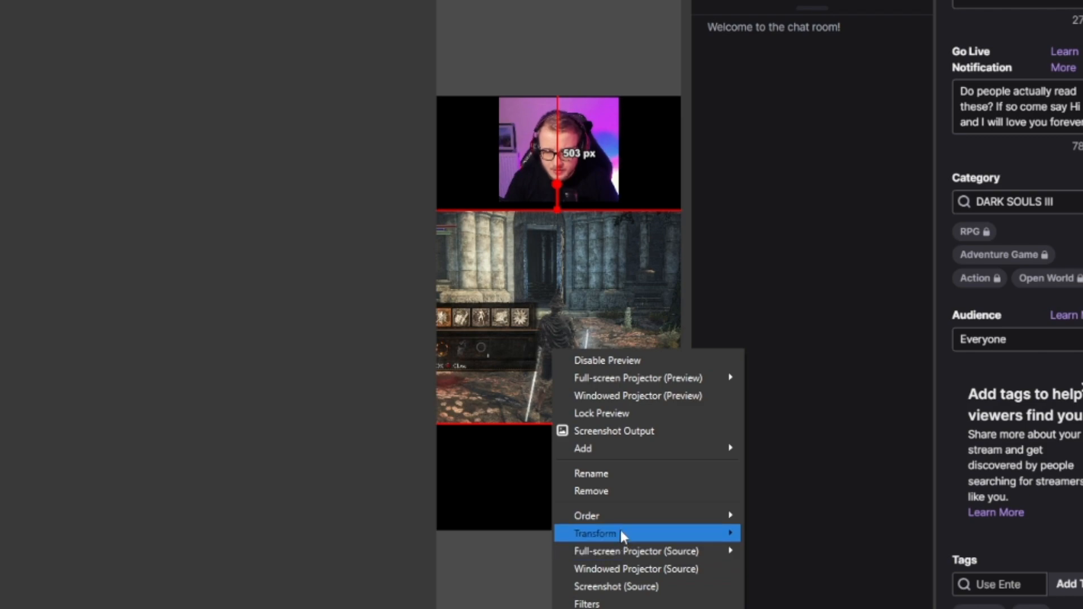
mouse_move(621, 534)
click(789, 608)
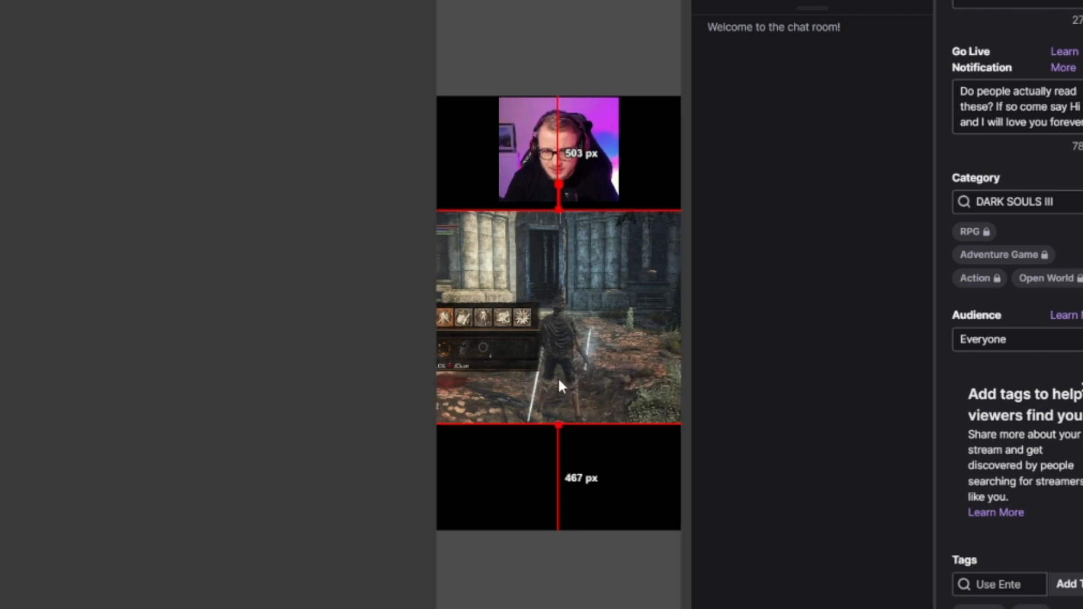
Enlarge the game capture to leave about 519 px above and 316 px below it, and centre it horizontally
drag(558, 423, 560, 462)
drag(589, 396, 572, 384)
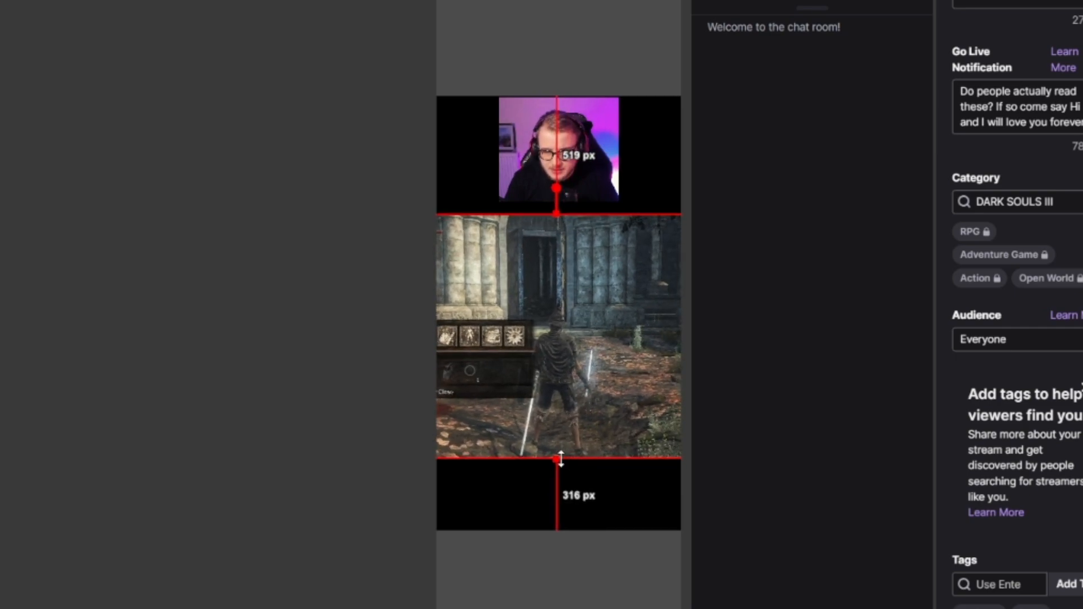
right_click(547, 368)
click(563, 333)
right_click(563, 333)
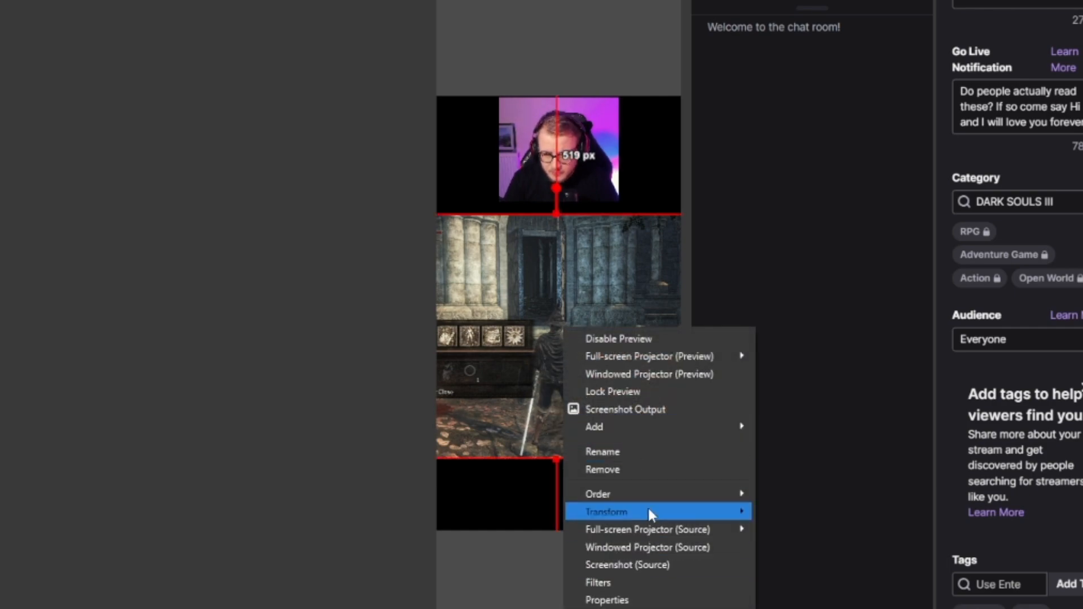
mouse_move(649, 506)
click(801, 608)
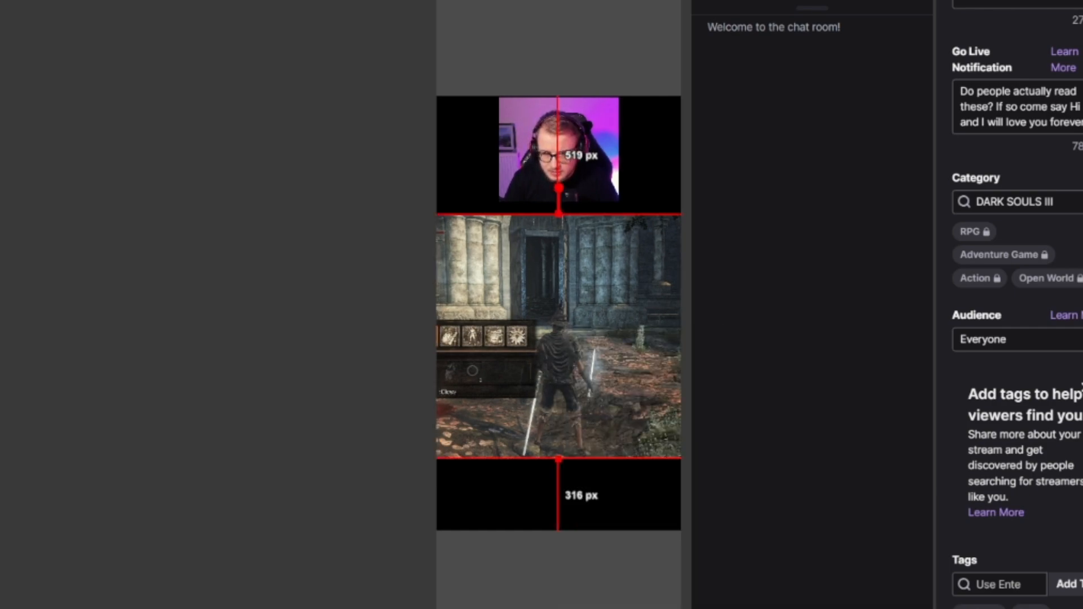
click(495, 507)
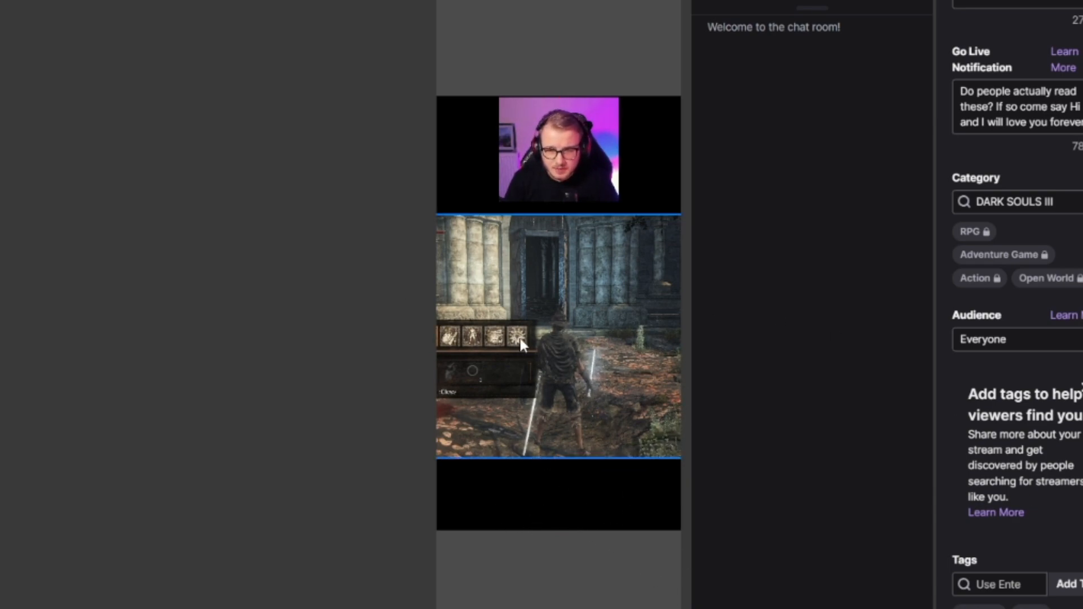
Rescale and reposition the game capture under the webcam, leaving about 542 px above and 344 px below it
click(540, 385)
drag(560, 455, 553, 361)
drag(567, 279, 588, 292)
drag(543, 379, 496, 316)
drag(598, 463, 536, 336)
drag(483, 251, 543, 349)
mouse_move(556, 427)
mouse_down()
mouse_move(543, 430)
mouse_move(541, 418)
mouse_up()
drag(539, 346, 551, 351)
drag(551, 423, 553, 449)
drag(566, 403, 562, 404)
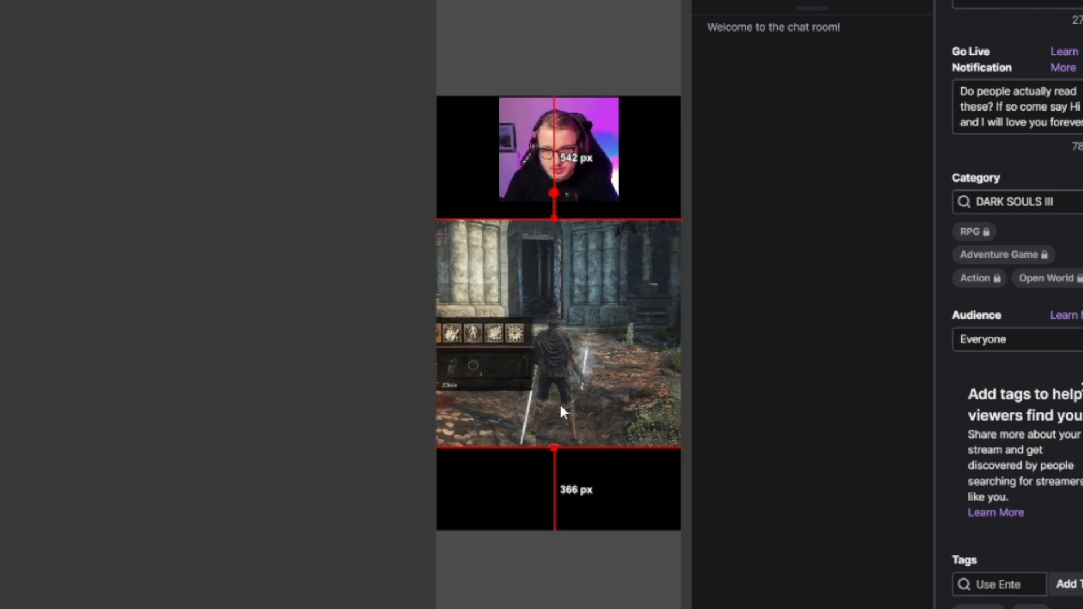
drag(553, 447, 556, 453)
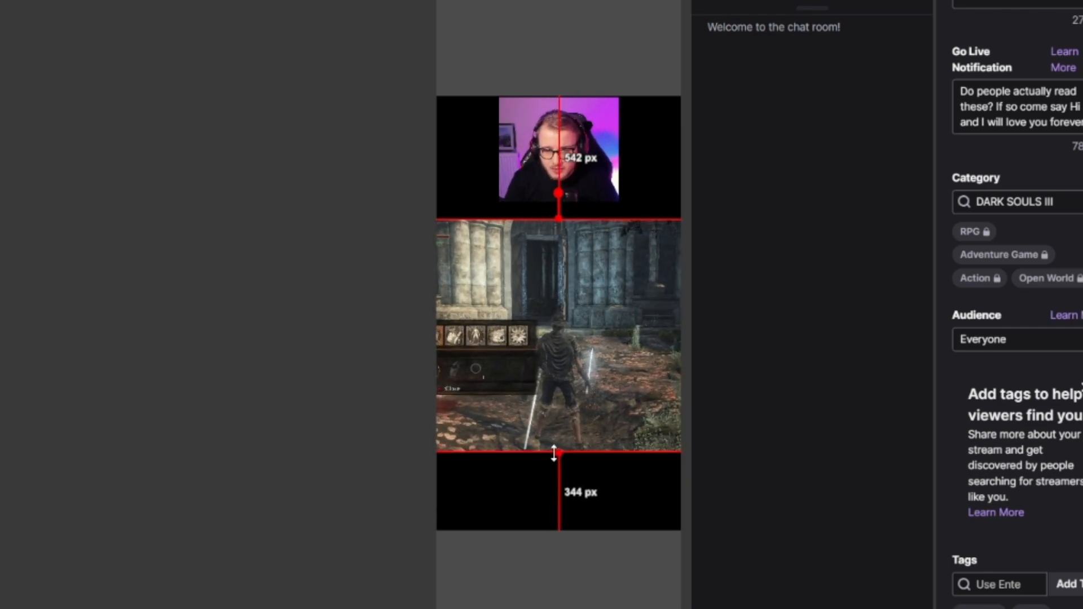
Centre the rescaled game capture horizontally on the vertical canvas
right_click(563, 389)
mouse_move(629, 586)
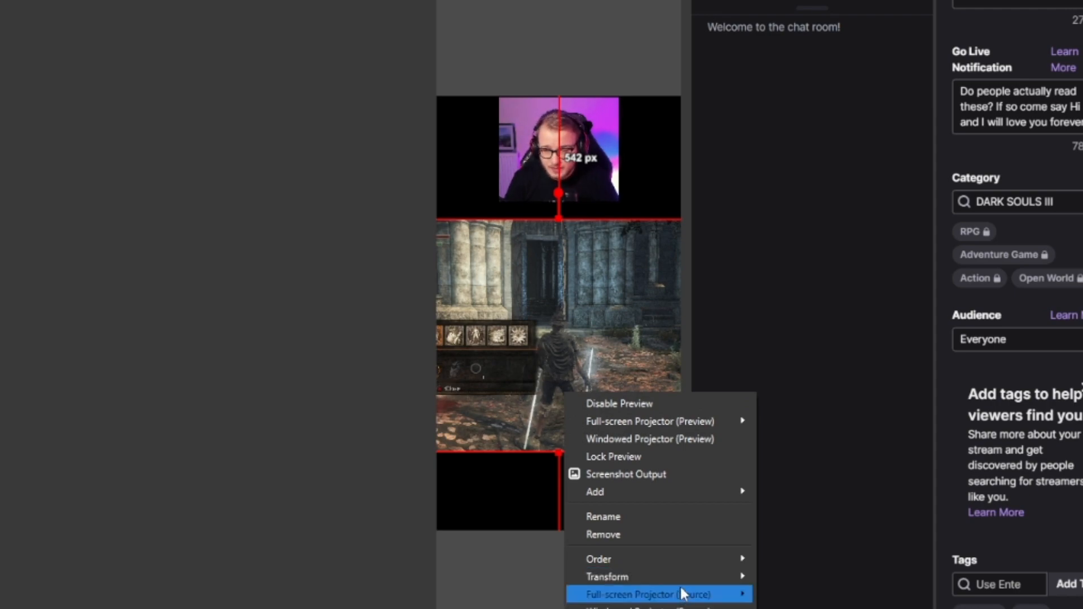
mouse_move(728, 577)
click(804, 608)
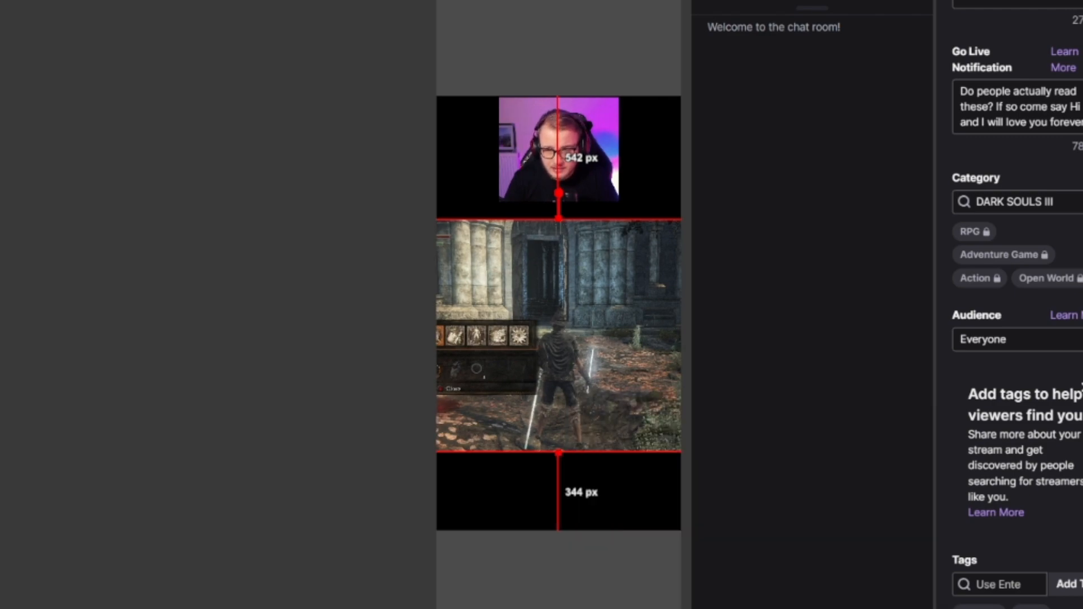
click(504, 477)
Enlarge the game capture slightly to leave about 535 px above and 287 px below it, and recentre it horizontally
click(585, 328)
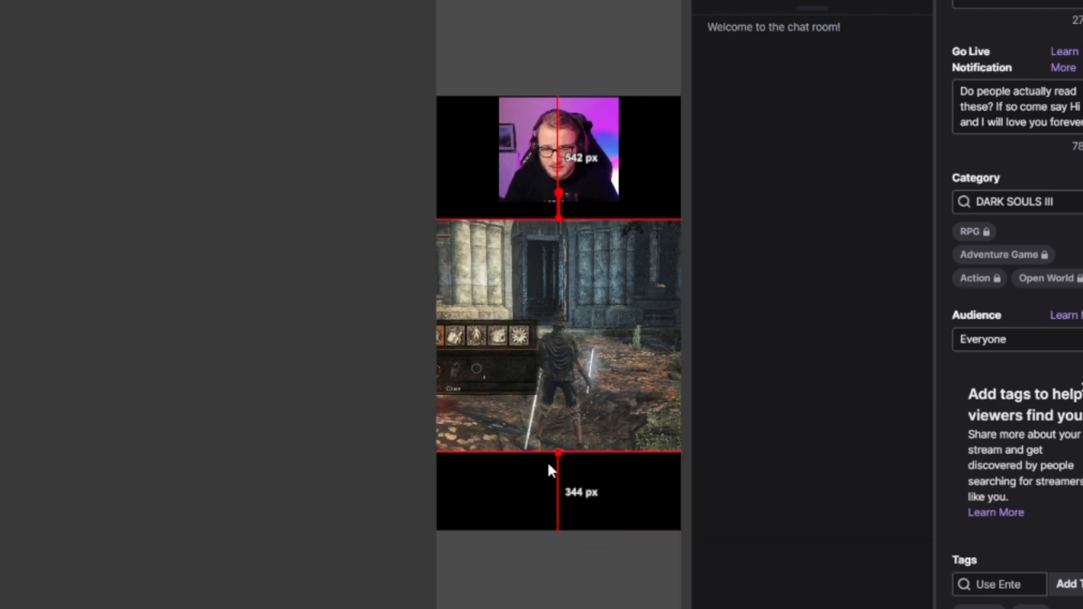
drag(558, 452, 559, 463)
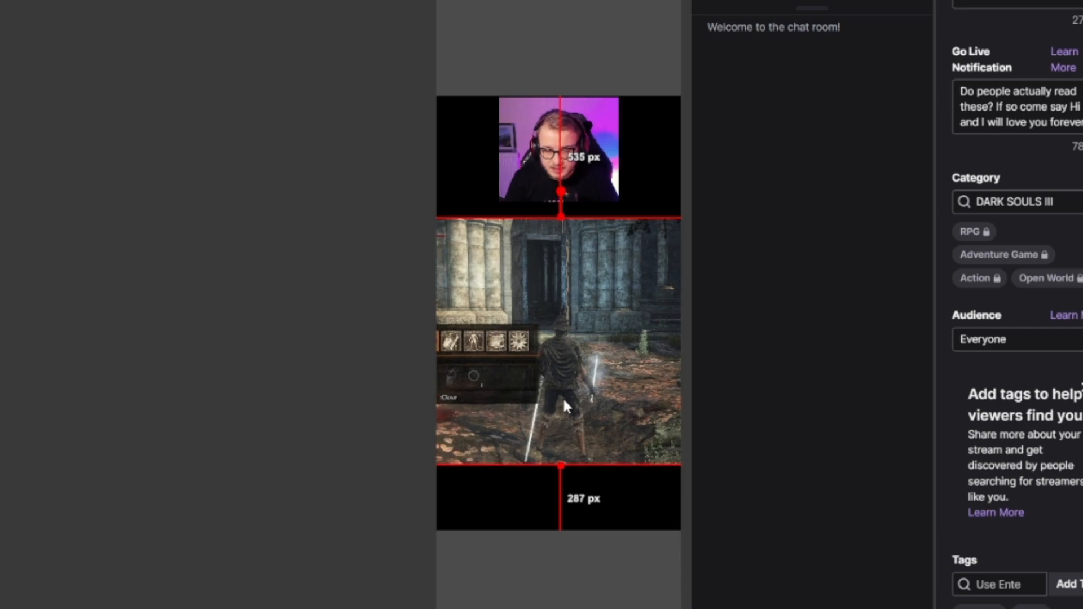
right_click(561, 395)
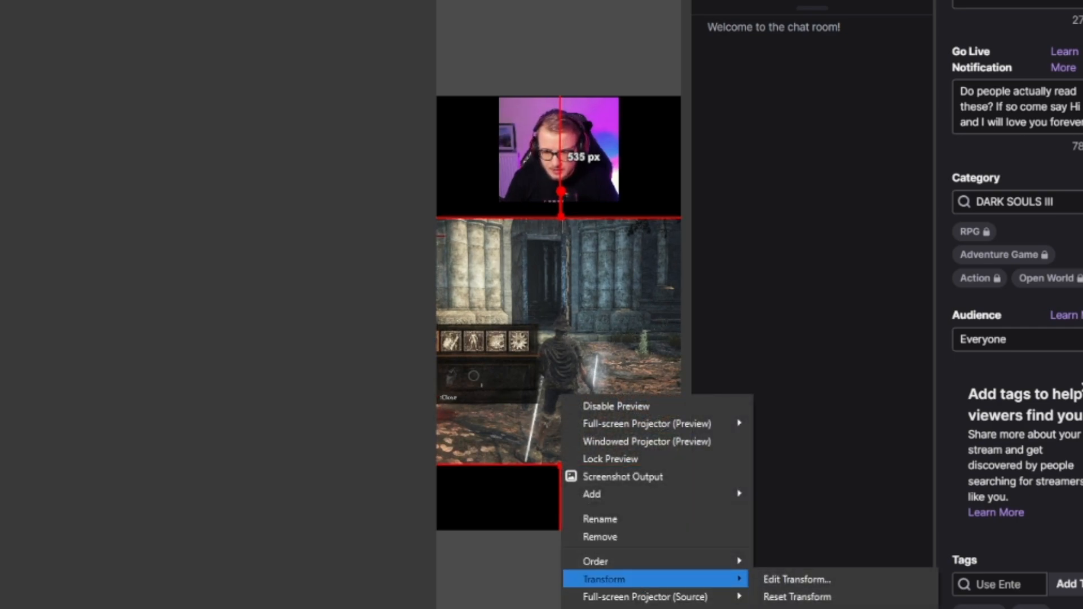
click(801, 608)
click(472, 512)
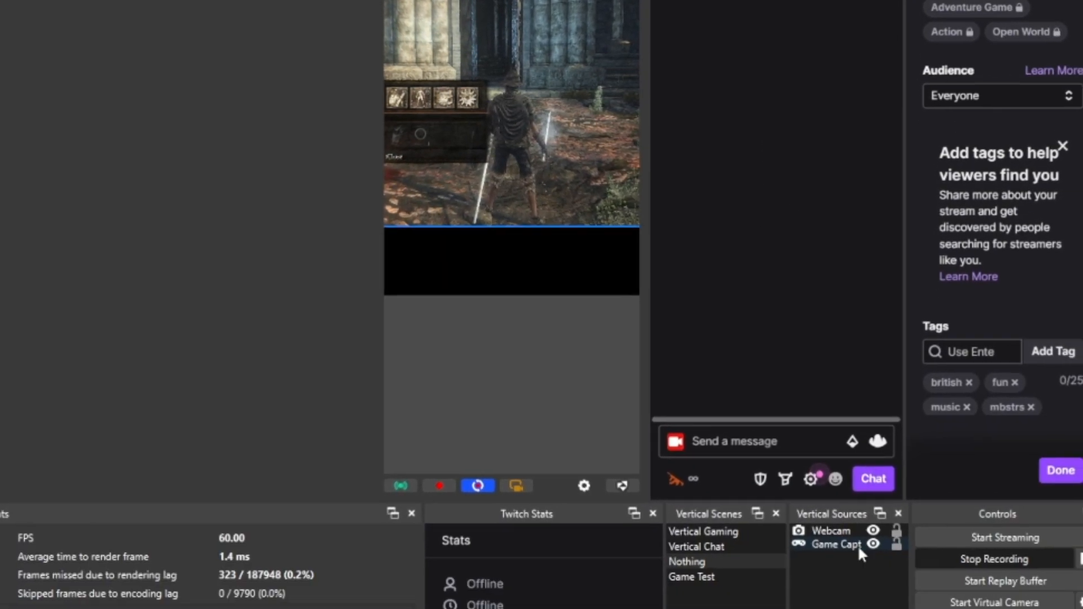
Add the existing Source Clone source to the vertical scene
click(857, 545)
right_click(783, 474)
mouse_move(814, 479)
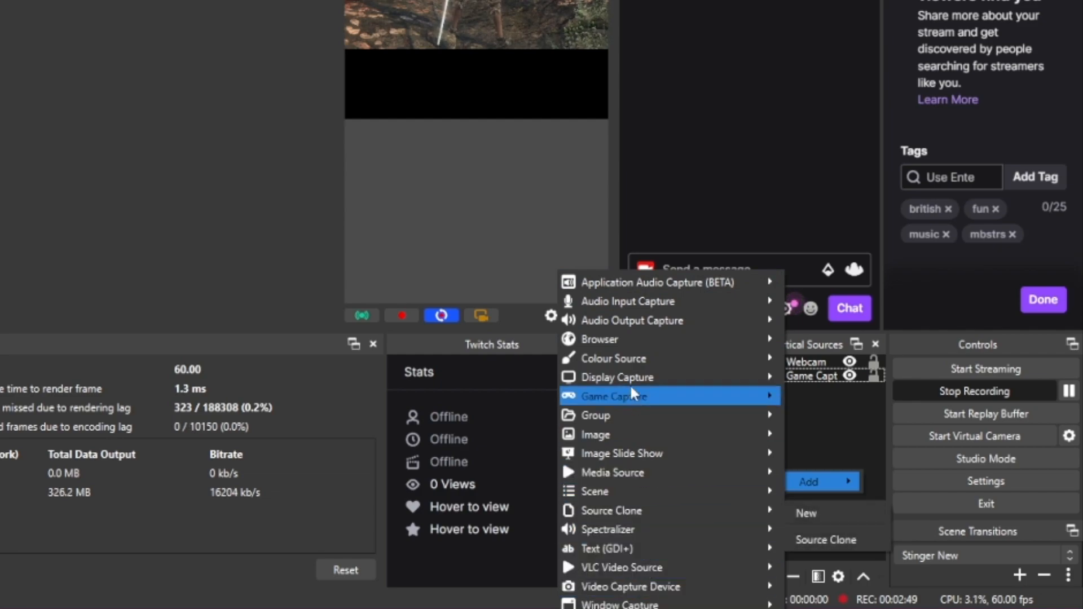
mouse_move(628, 511)
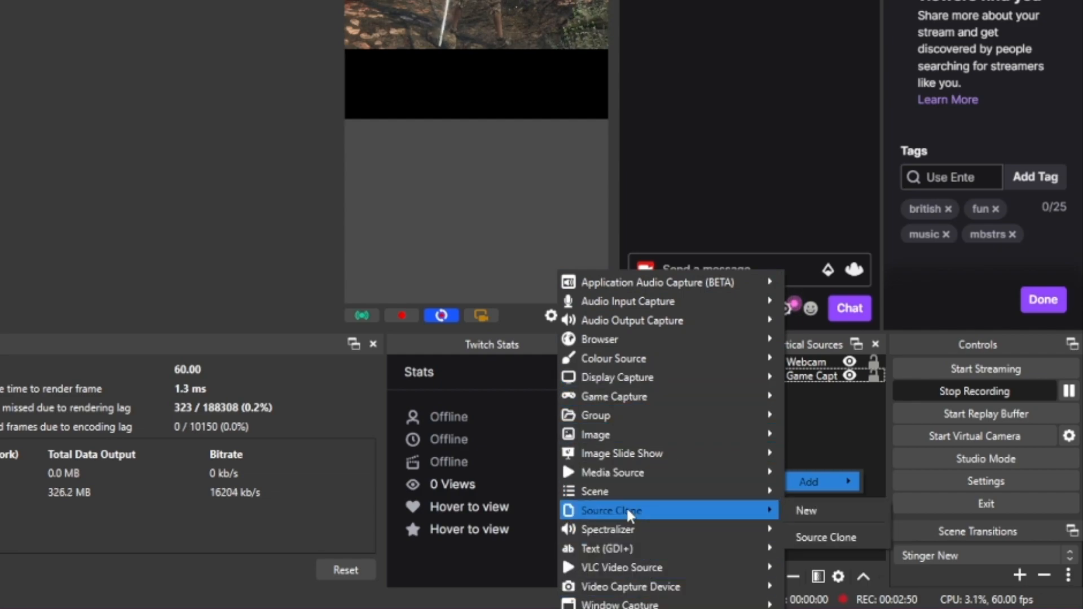
click(816, 537)
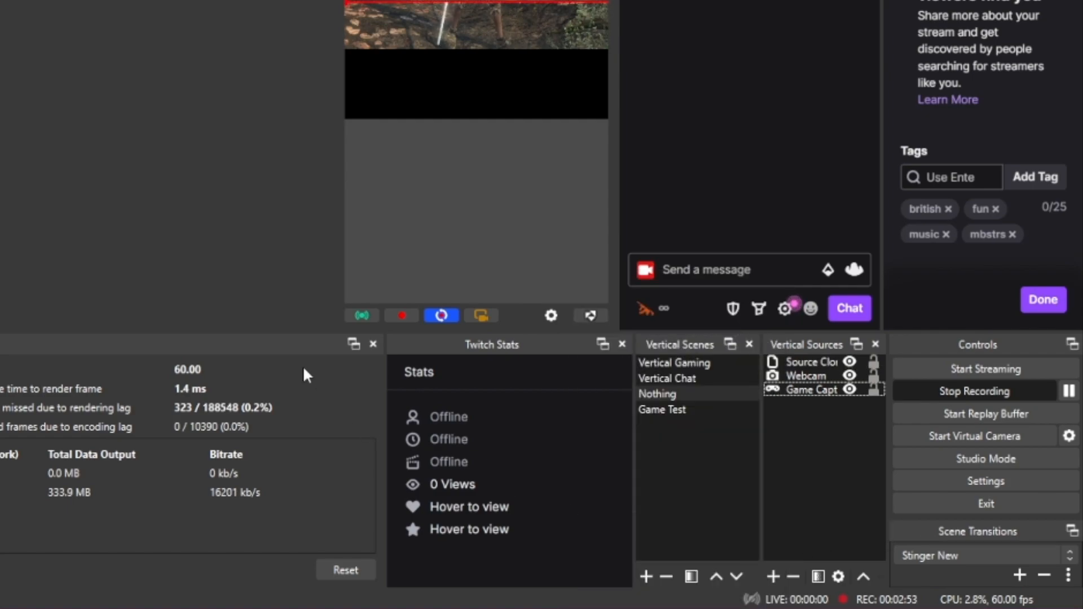
Remove the existing Source Clone source from the vertical scene
right_click(828, 389)
click(805, 361)
right_click(806, 362)
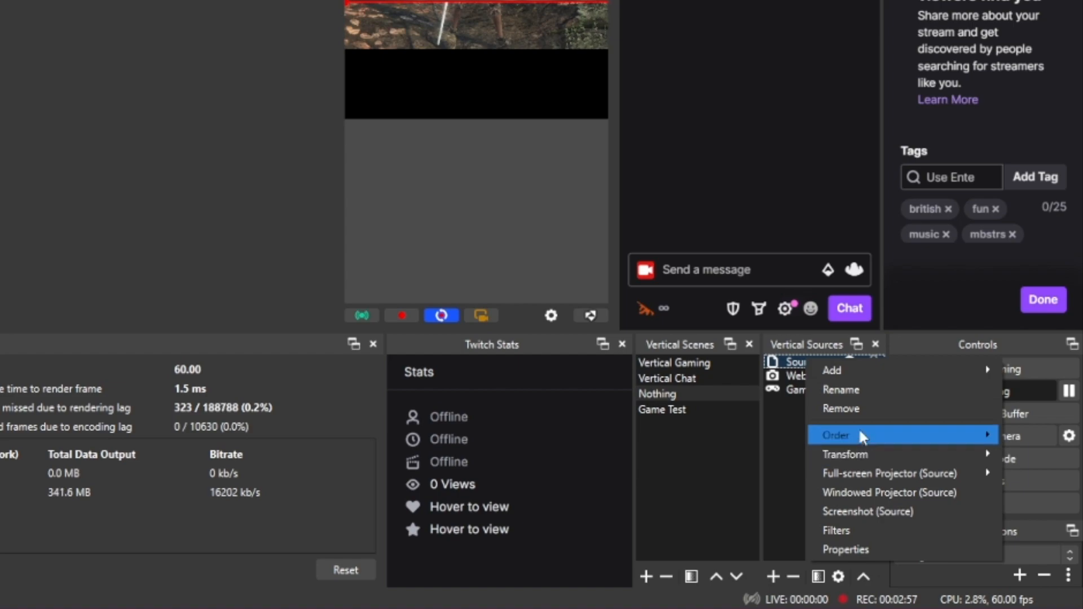
click(855, 408)
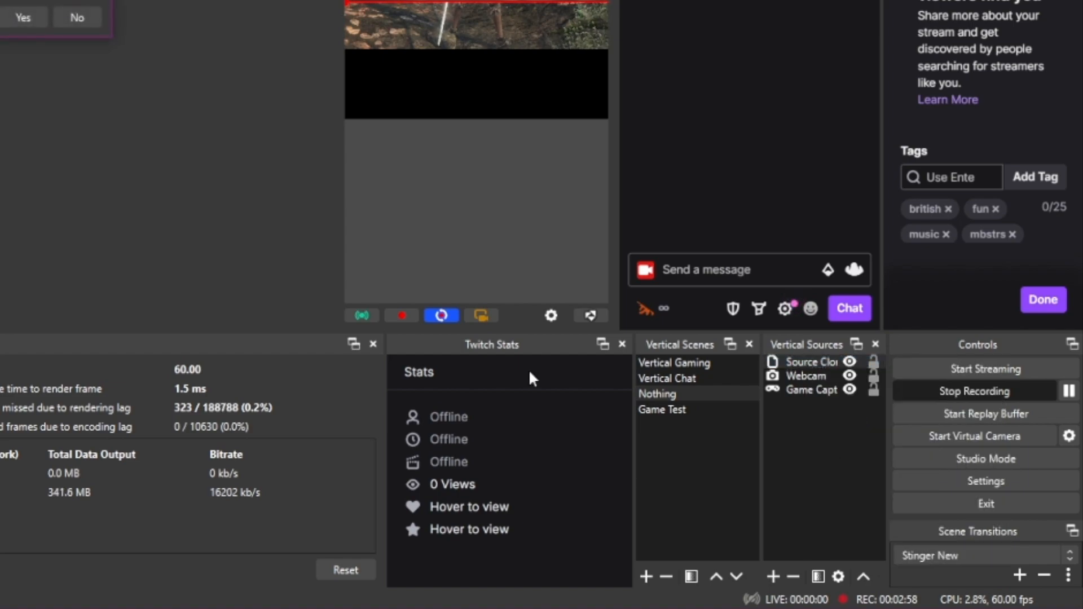
click(24, 17)
Add a new Source Clone source to the vertical scene with the clone type set to Source
right_click(796, 418)
mouse_move(834, 428)
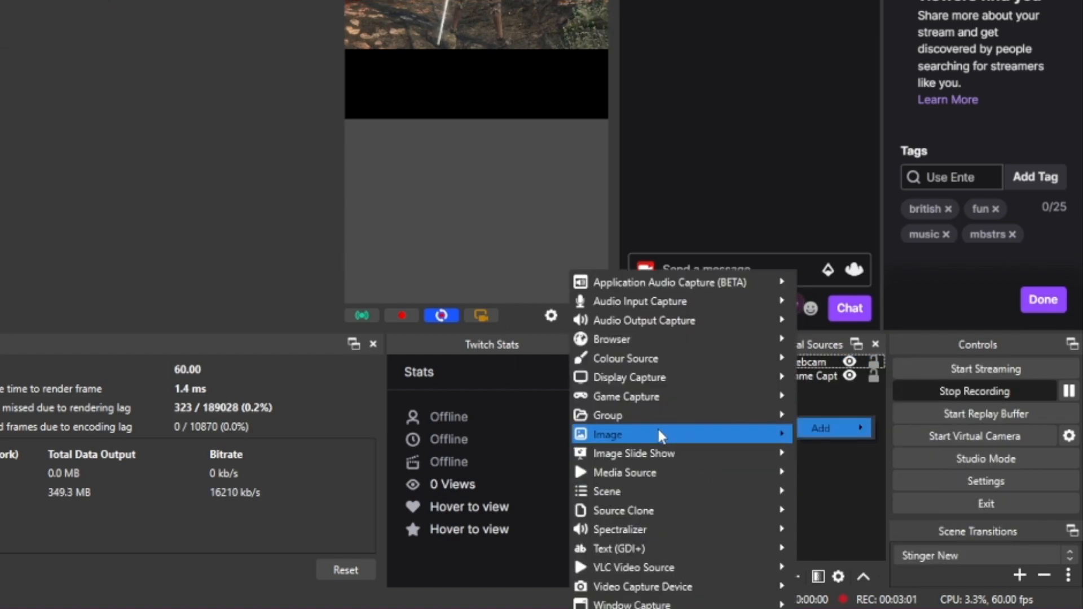
mouse_move(643, 491)
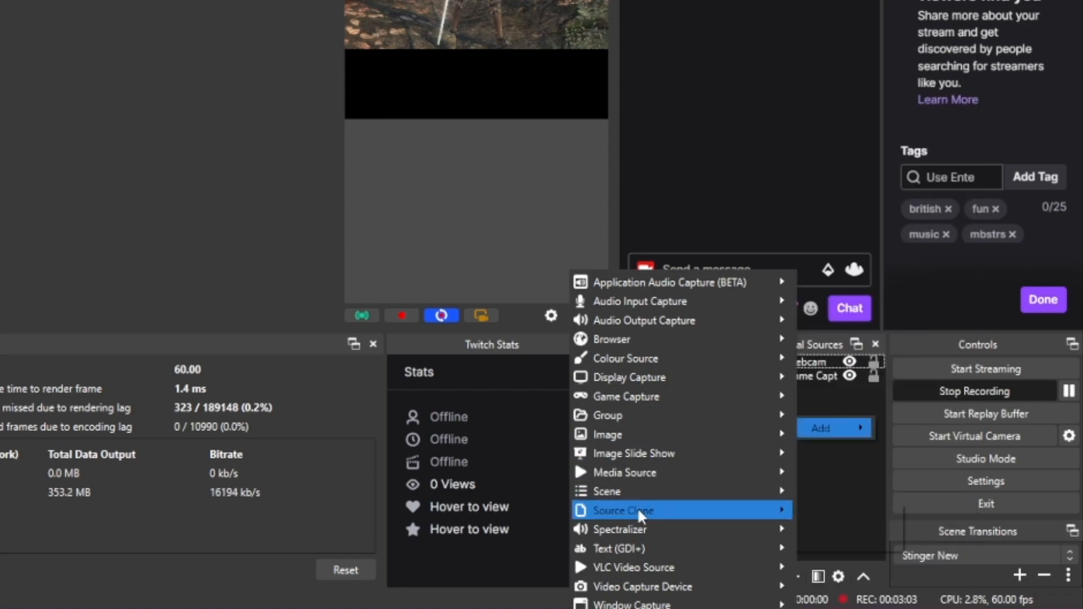
click(835, 517)
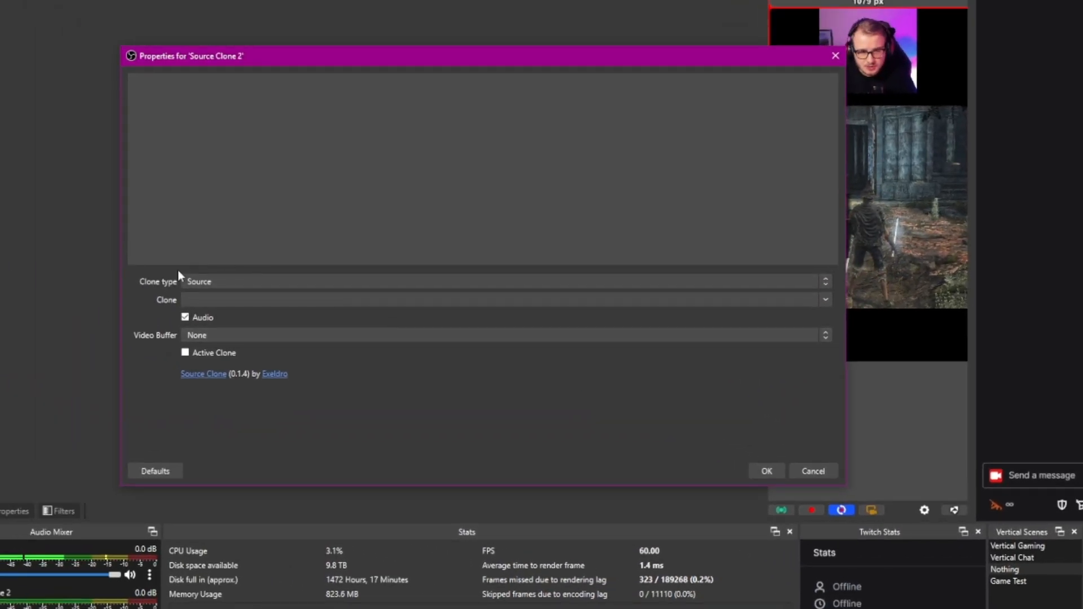
drag(283, 65, 320, 69)
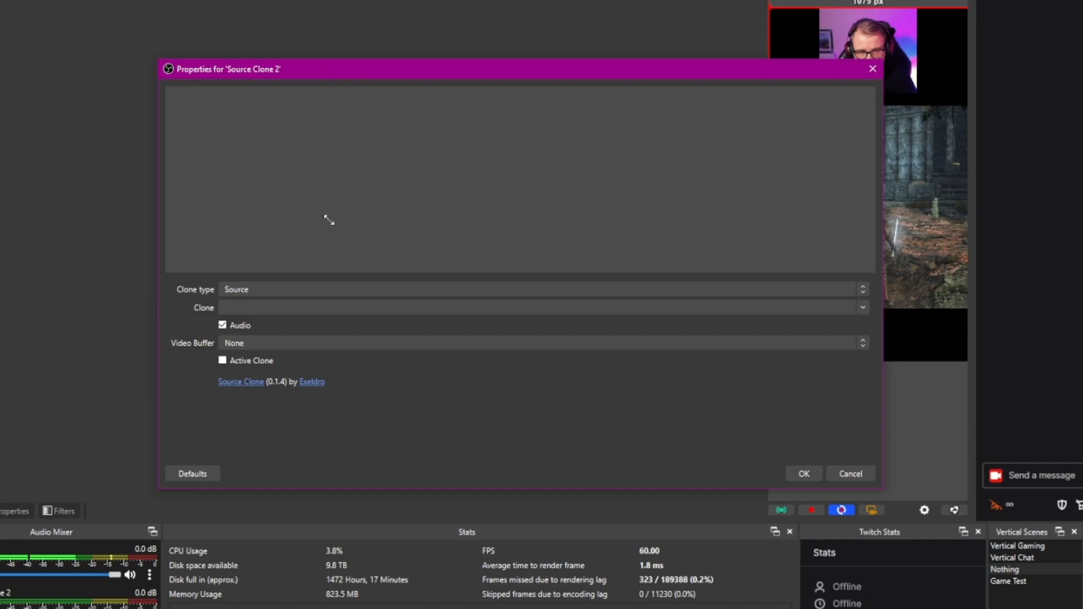
click(266, 288)
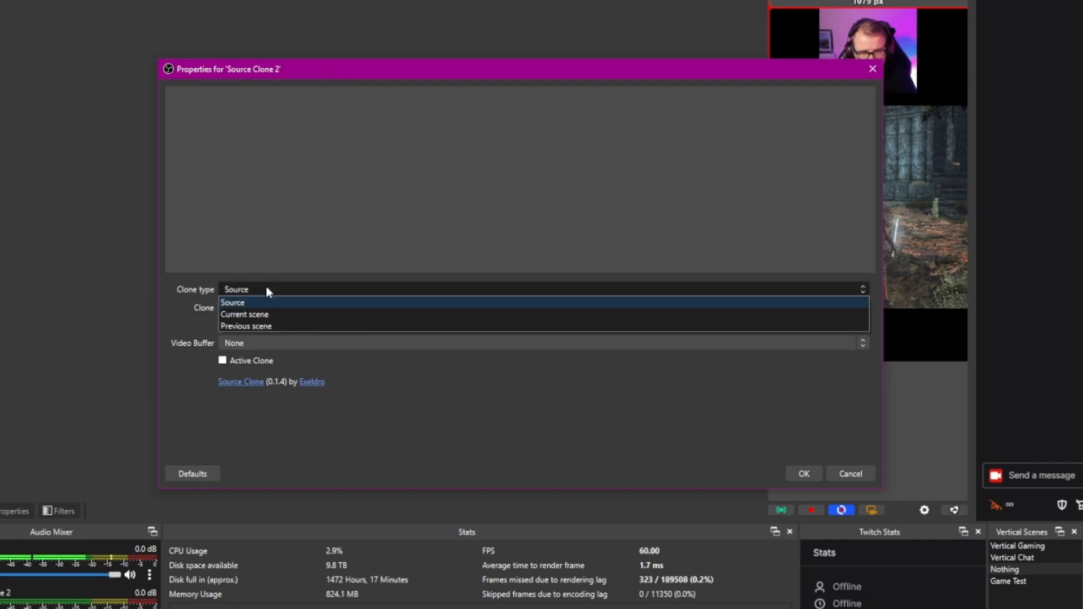
click(281, 302)
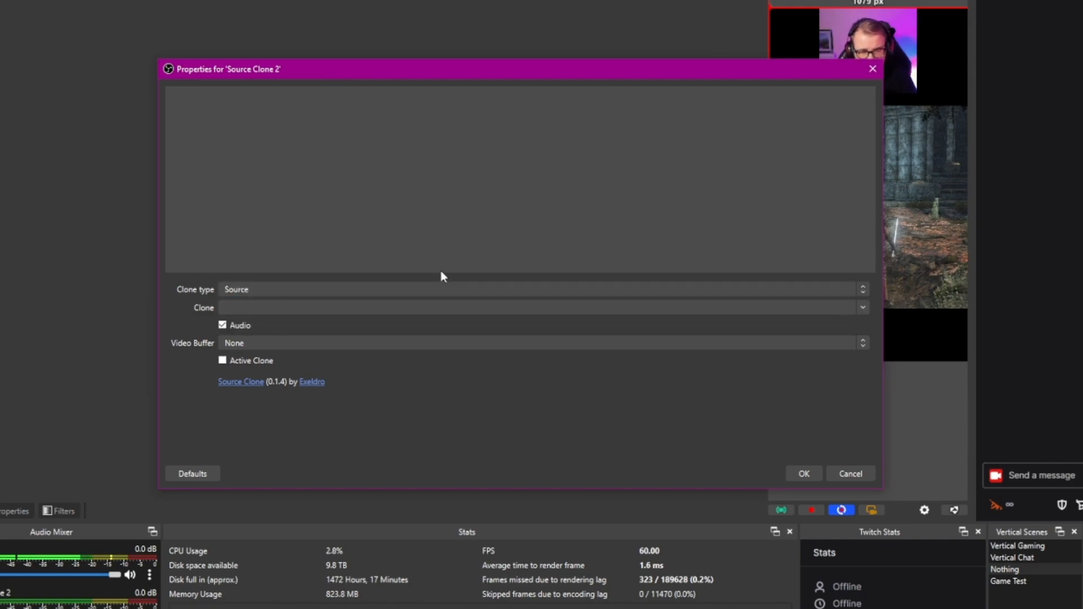
Set the new source clone to duplicate the Game scene
click(863, 308)
scroll(445, 148, down, 5)
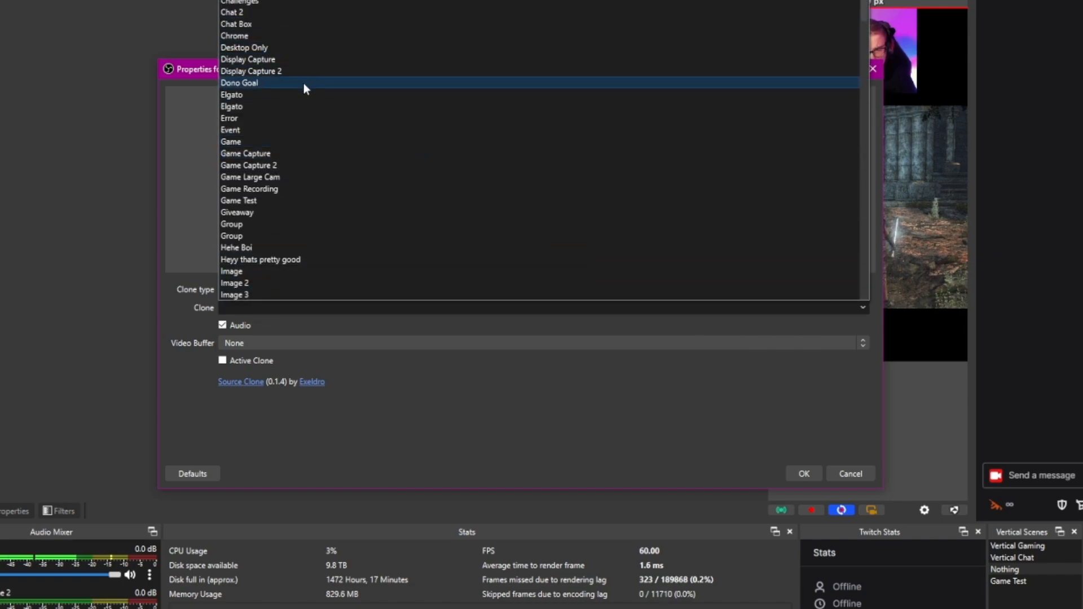
click(279, 142)
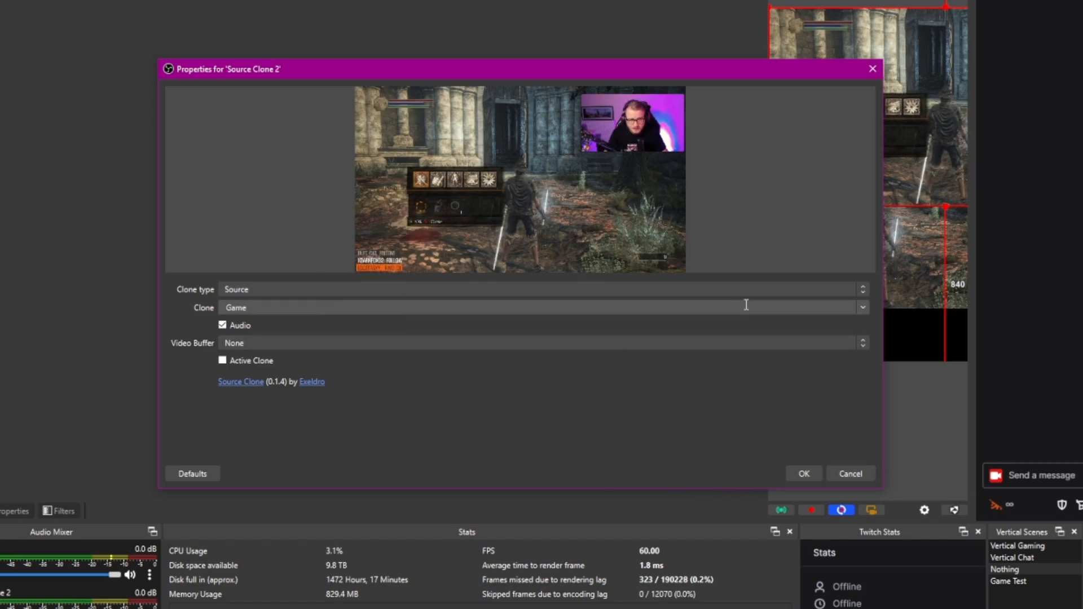
Set the new source clone to duplicate Game Capture and accept its properties
click(859, 311)
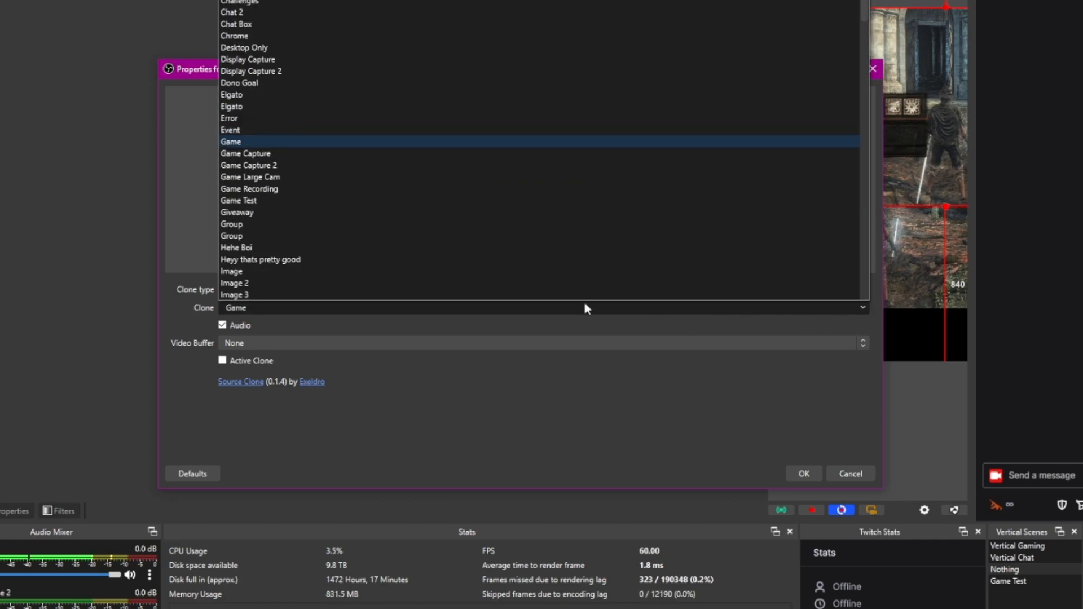
click(271, 154)
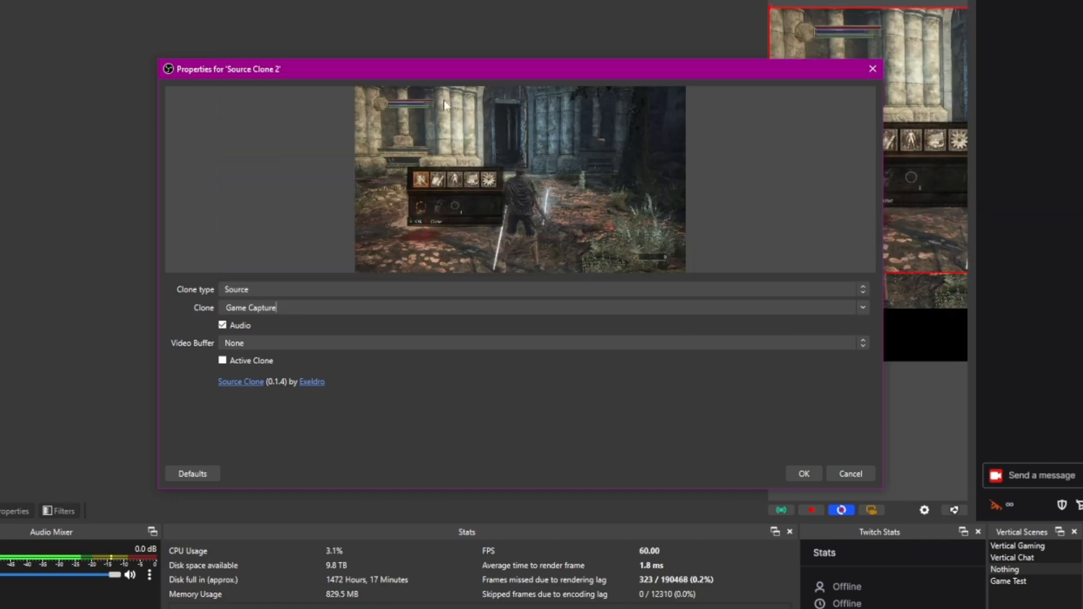
click(800, 475)
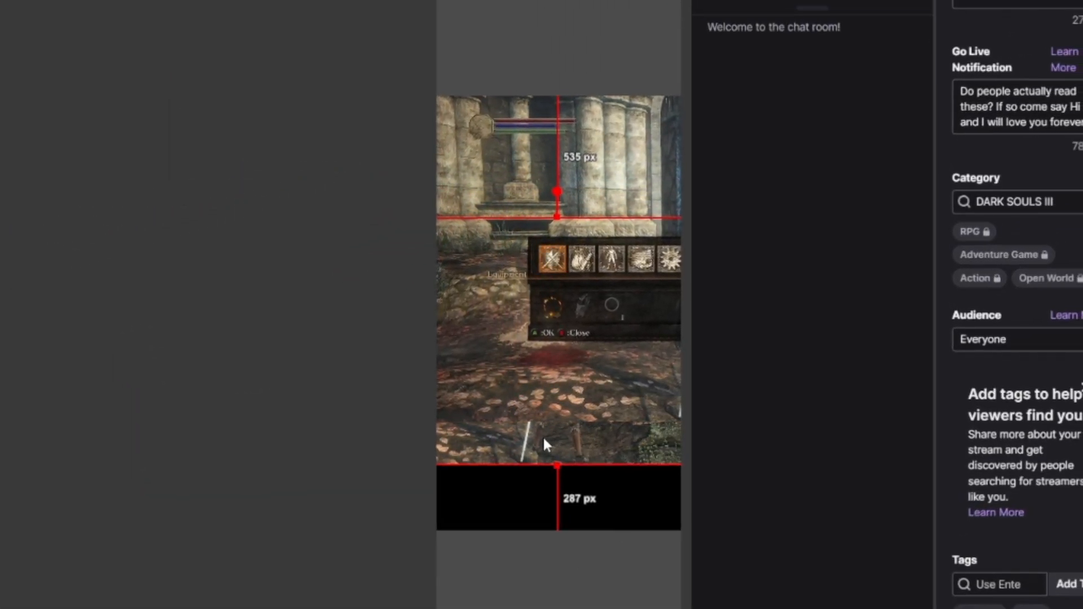
Send the game capture clone behind the other sources and enlarge it to fill the vertical canvas as a background
click(785, 607)
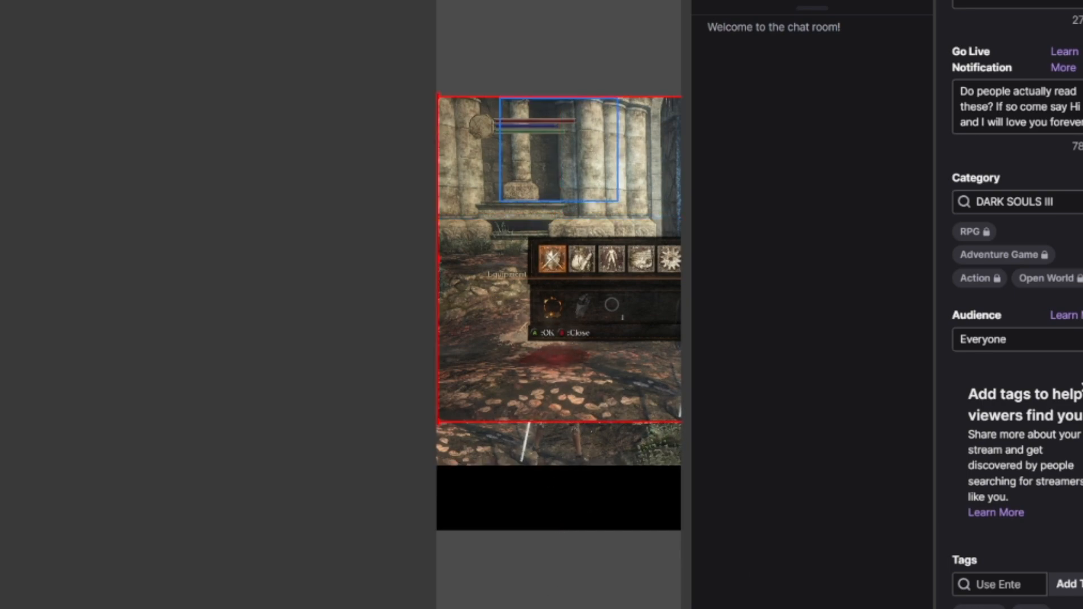
key(ctrl+End)
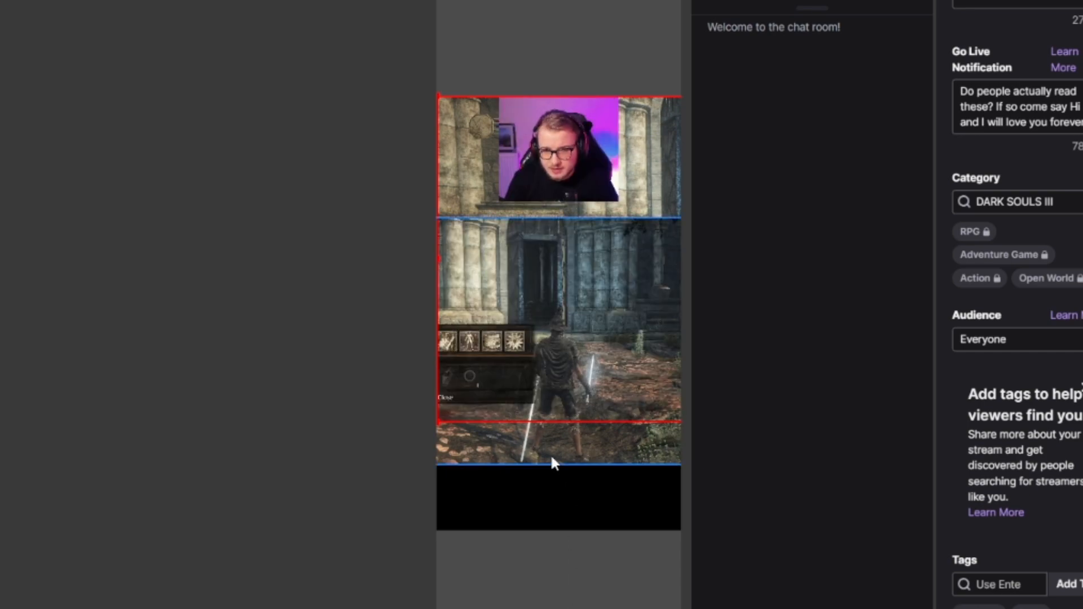
drag(573, 358, 418, 425)
drag(570, 518, 525, 476)
drag(555, 518, 564, 565)
drag(589, 506, 553, 478)
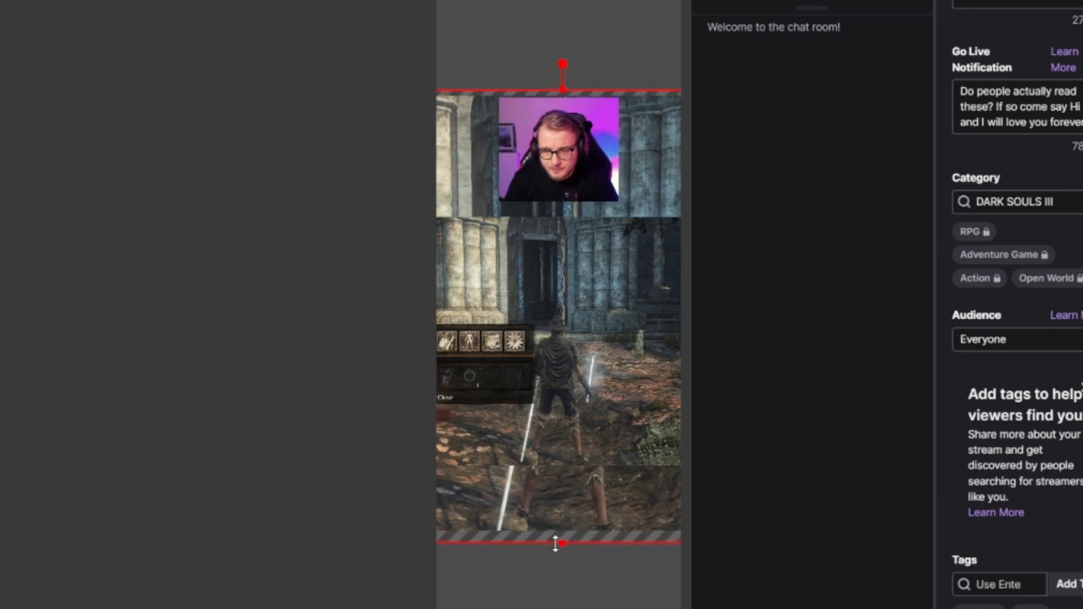
Centre the enlarged game capture clone horizontally on the vertical canvas
right_click(561, 493)
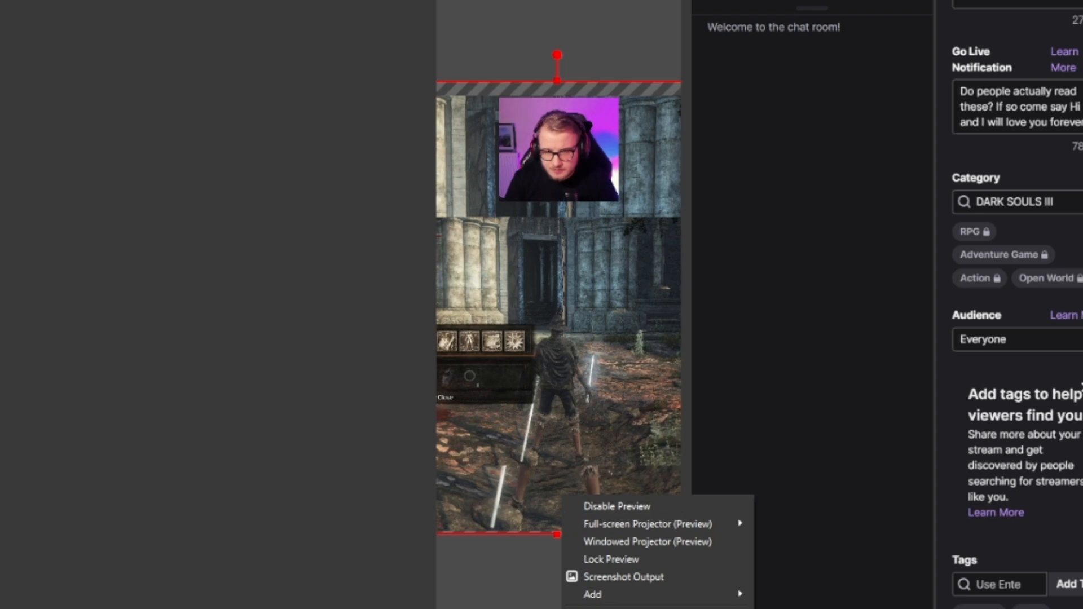
click(806, 608)
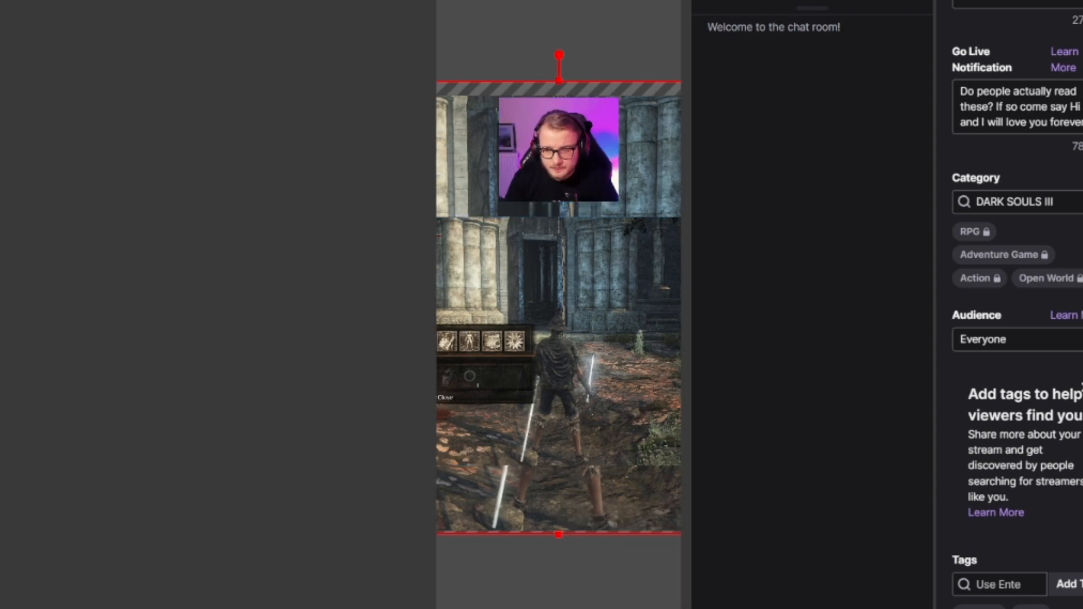
click(620, 608)
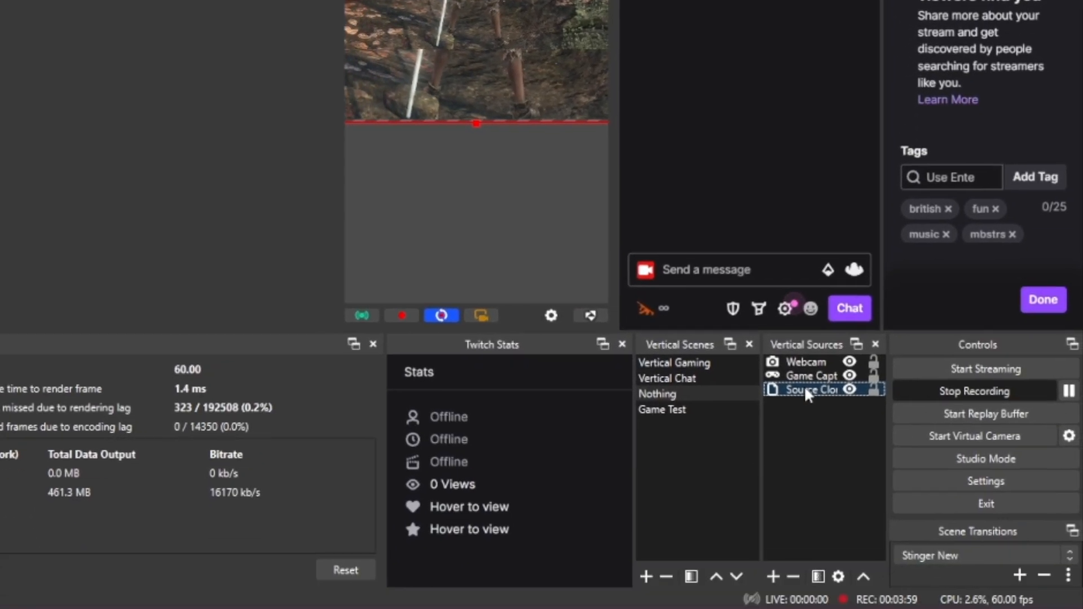
Add a Blur effect filter with its default name to the game capture clone
right_click(847, 608)
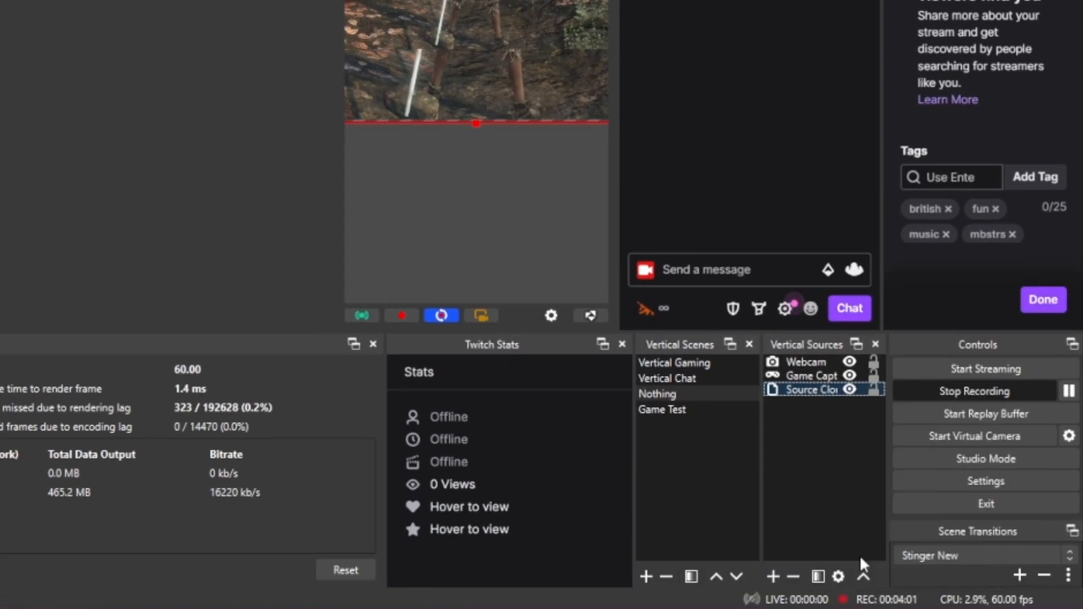
click(860, 555)
click(217, 500)
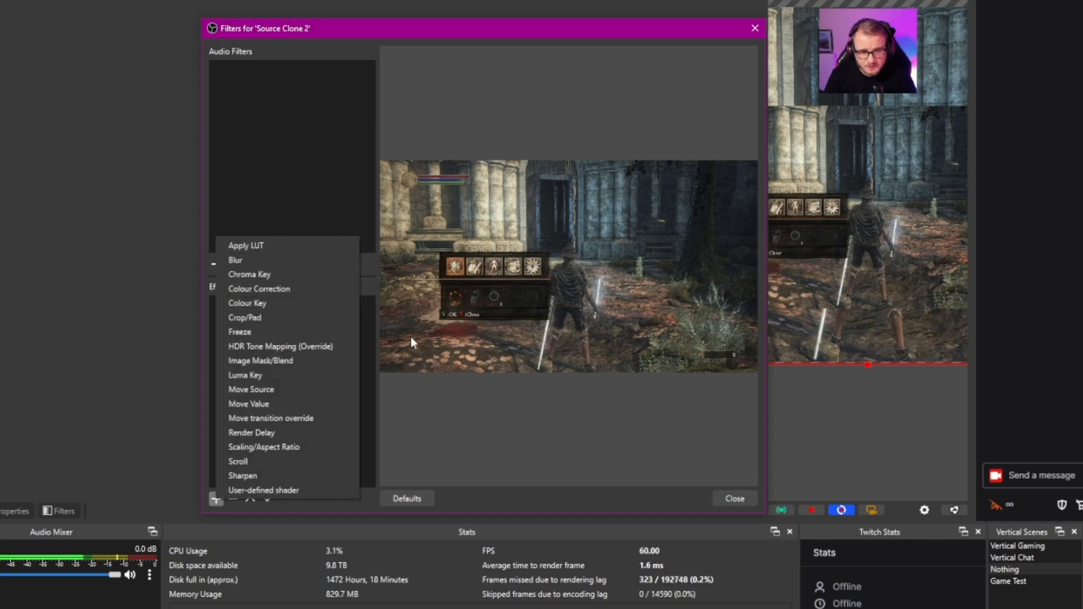
click(263, 259)
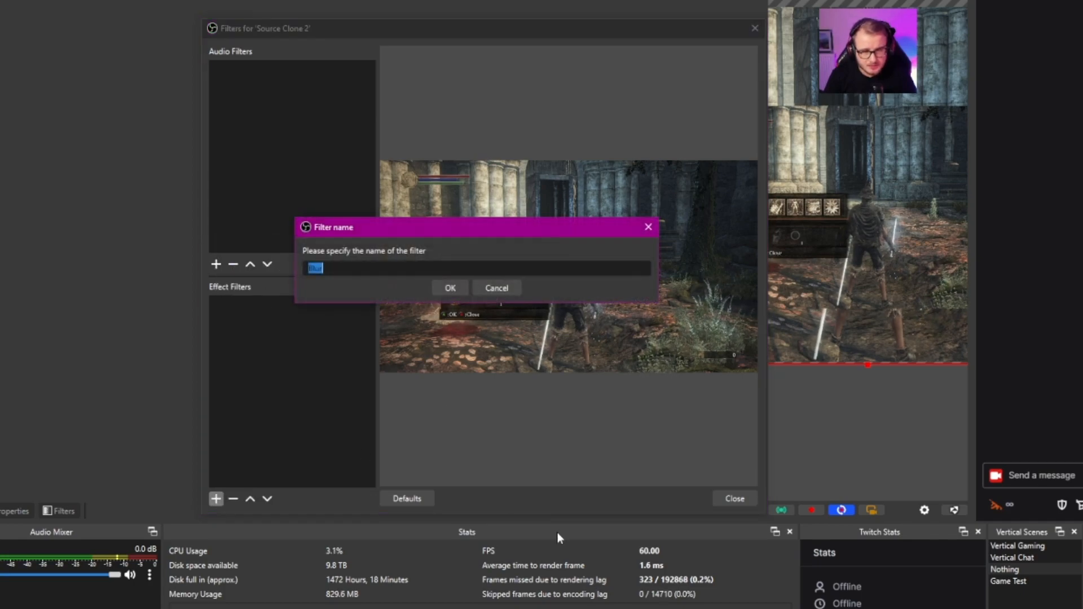
click(450, 288)
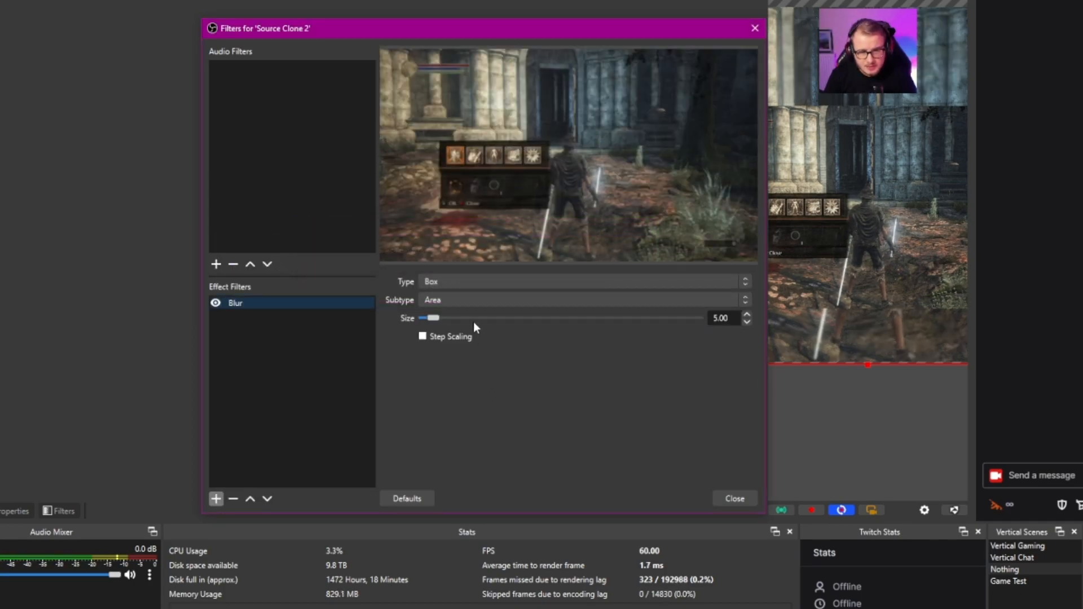
Set the blur type to Gaussian with a size of 22, and close the filter settings
click(462, 280)
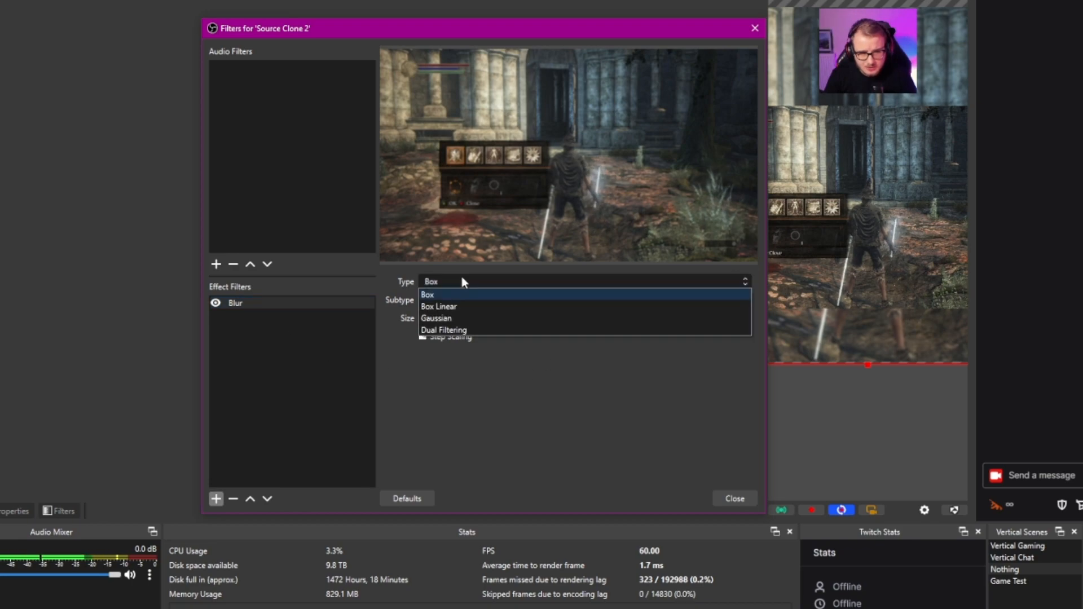
click(449, 317)
drag(443, 320, 520, 324)
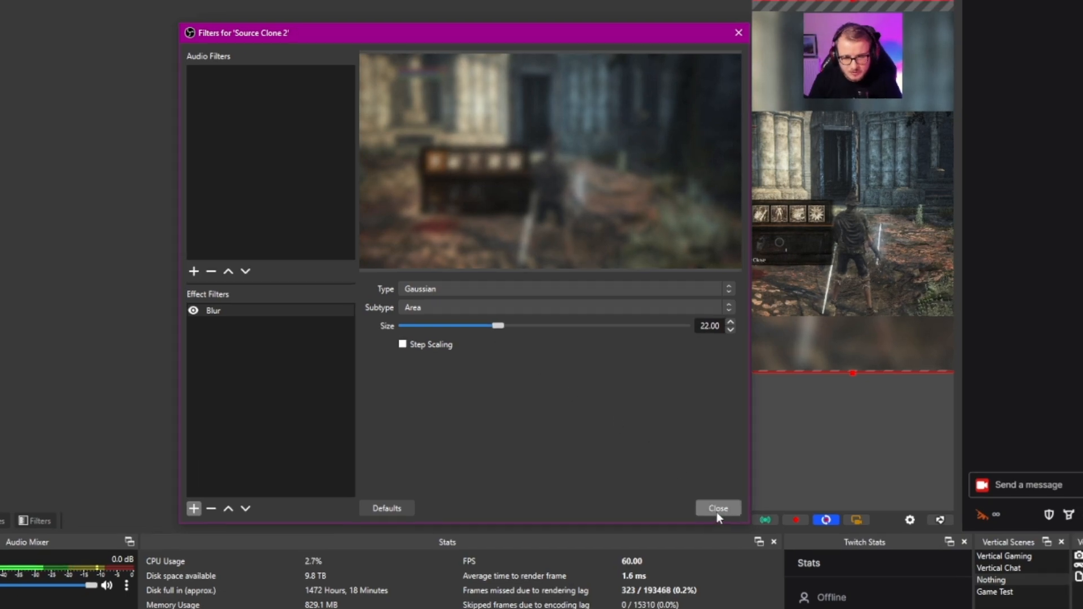
click(733, 499)
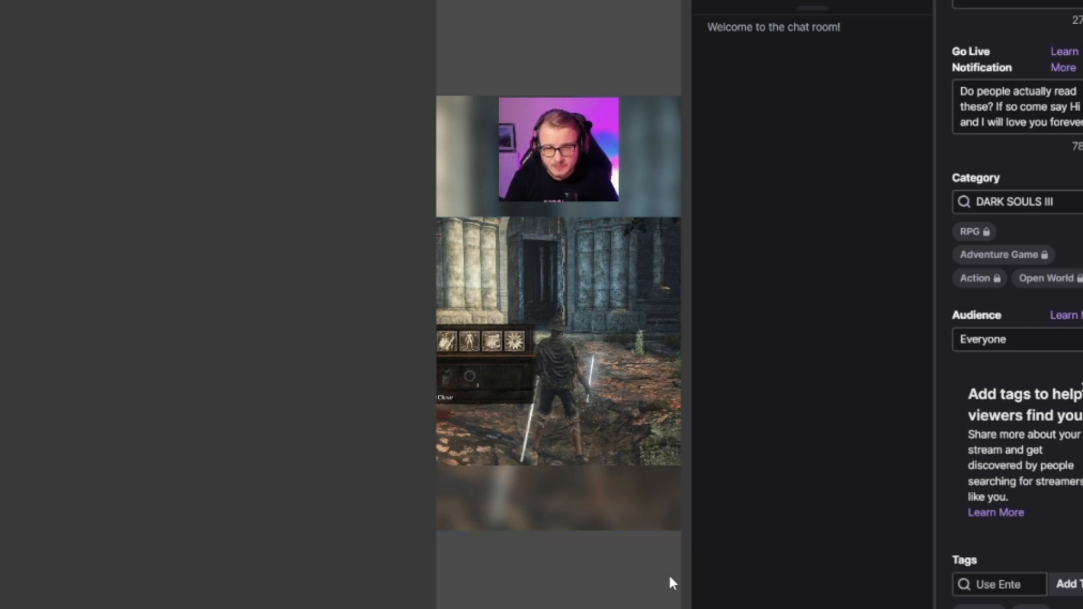
Move the sharp game capture slightly lower on the vertical canvas to widen the gap under the webcam
drag(512, 367, 564, 408)
click(559, 163)
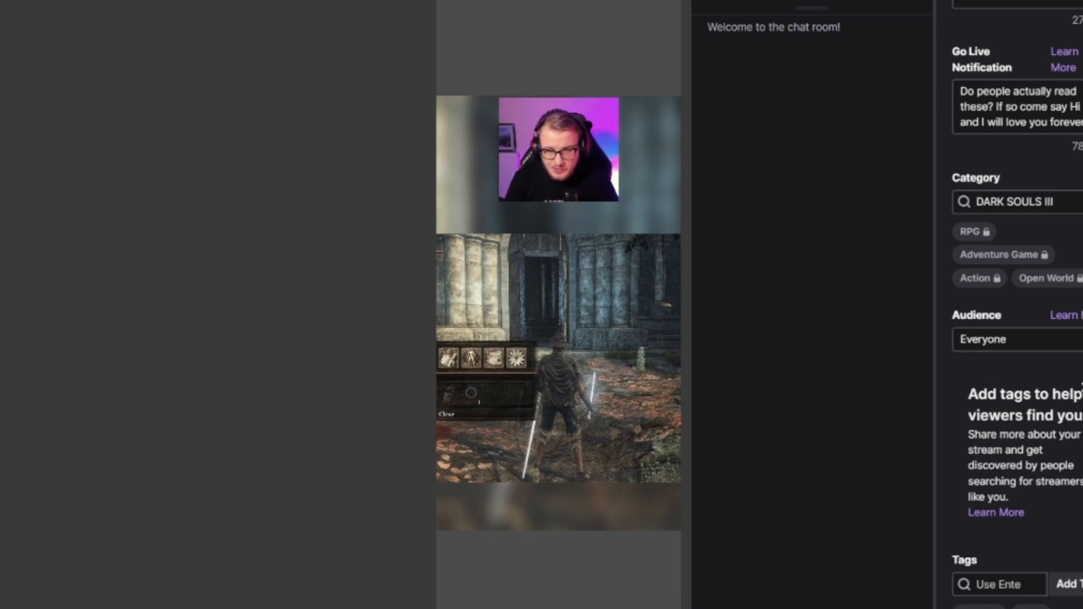
Add the existing Logo image source to the vertical scene
right_click(812, 489)
mouse_move(837, 499)
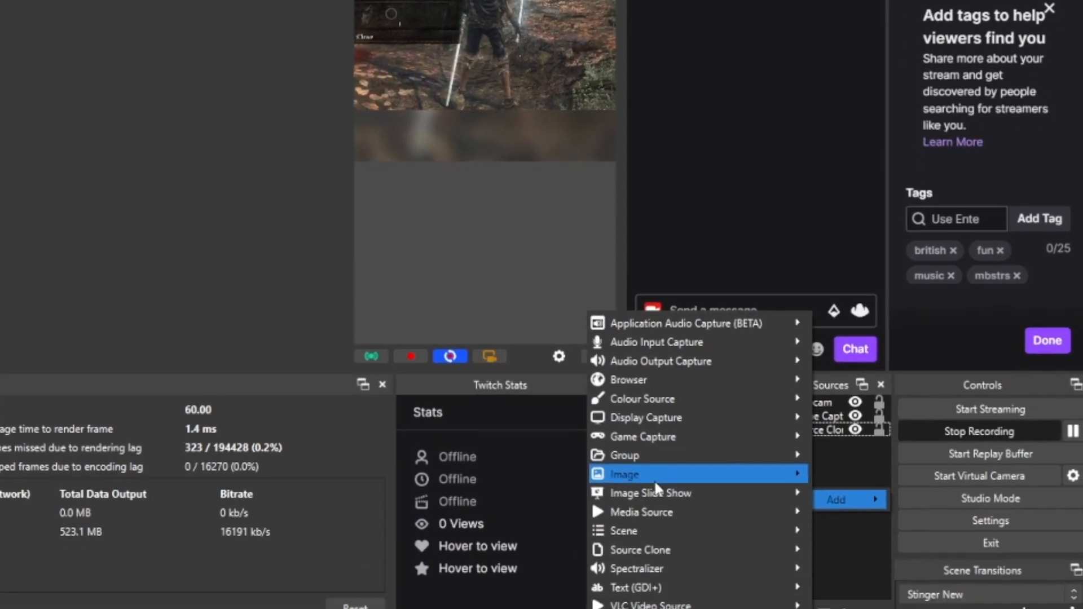
mouse_move(654, 476)
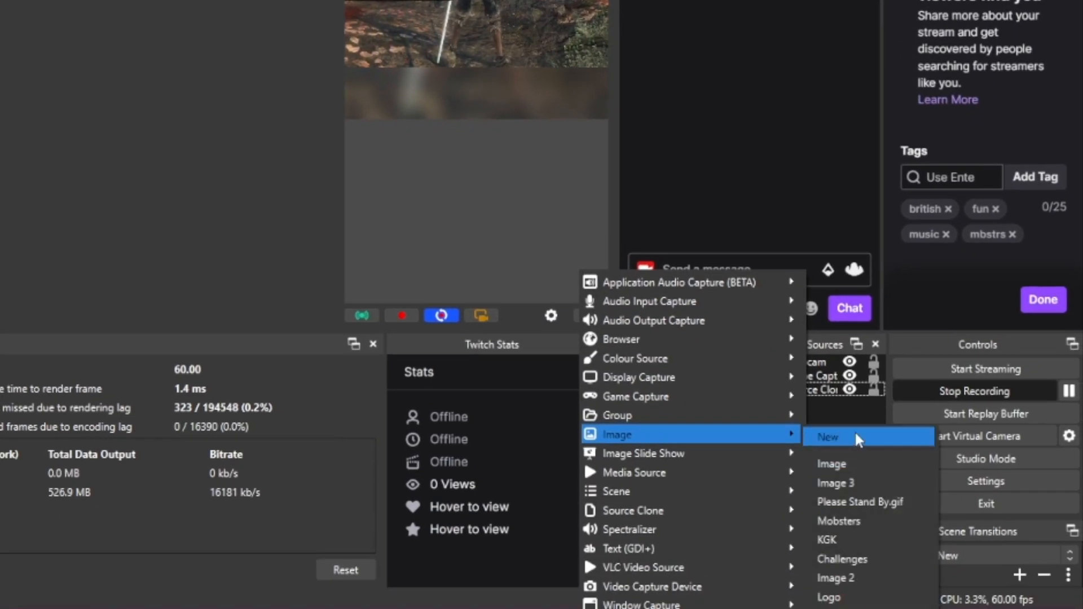
click(860, 597)
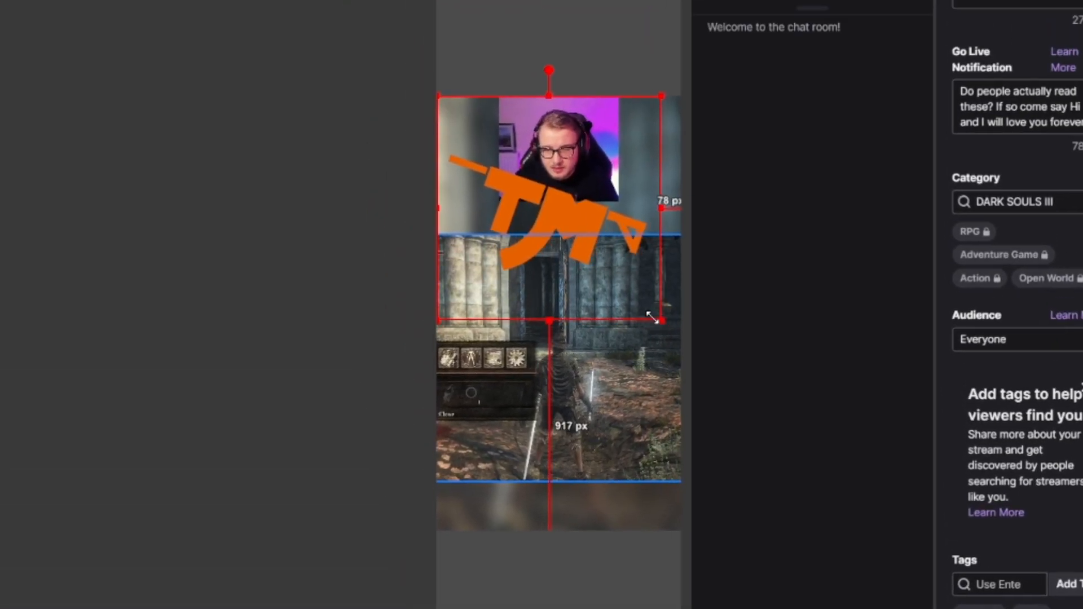
Shrink the logo and place it over the webcam's lower edge, about 301 px from the canvas top and 396 px from each side
drag(653, 313, 499, 161)
drag(477, 135, 564, 201)
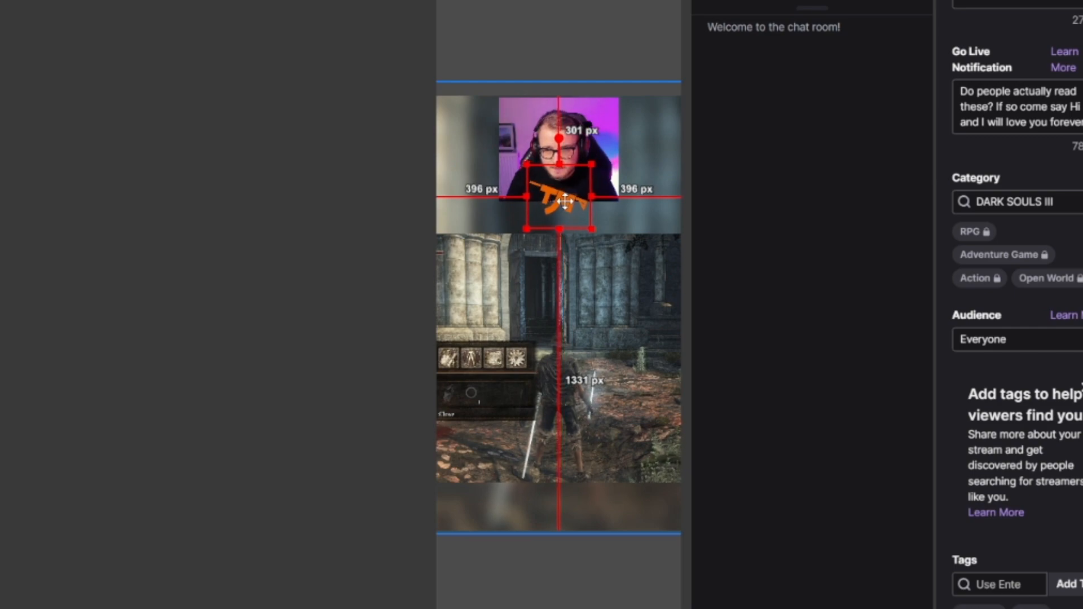
click(590, 47)
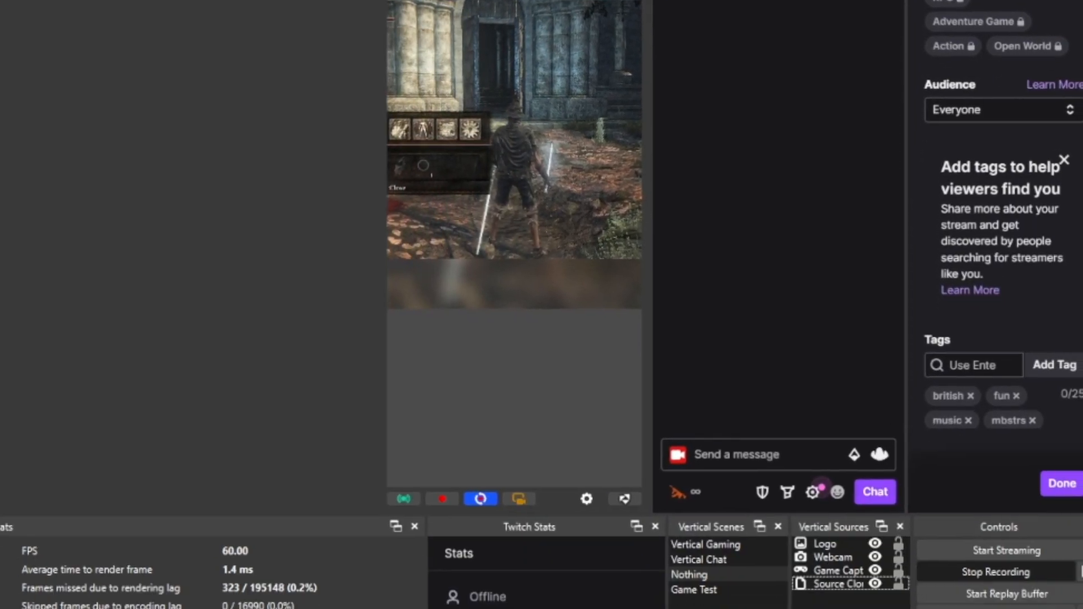
Add the existing Twitch channel text source and place it below the game capture, about 74 px above the canvas bottom
right_click(783, 518)
mouse_move(807, 528)
mouse_move(909, 550)
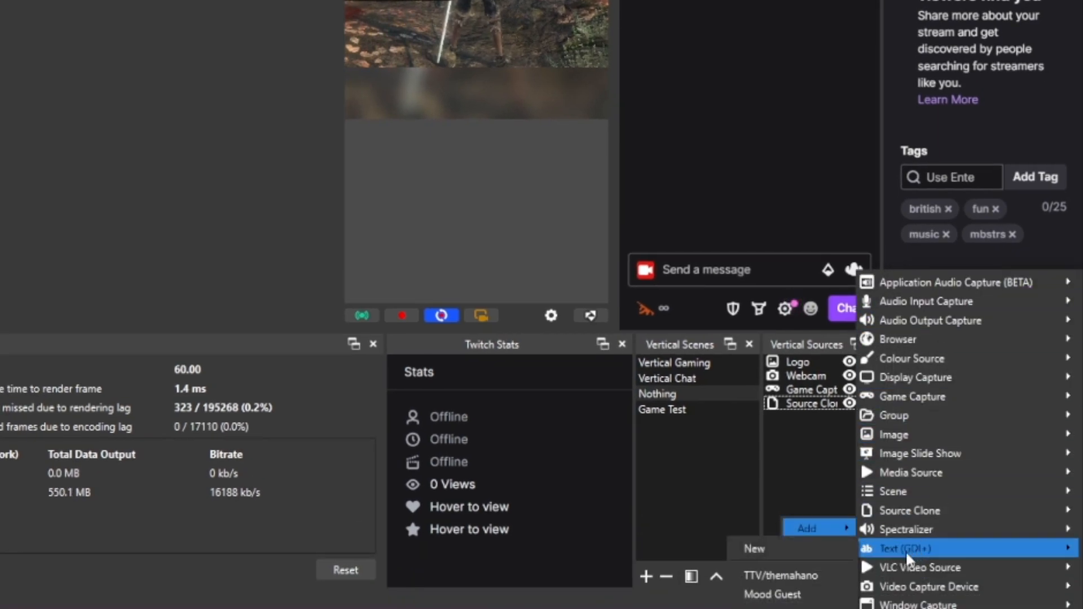
click(791, 597)
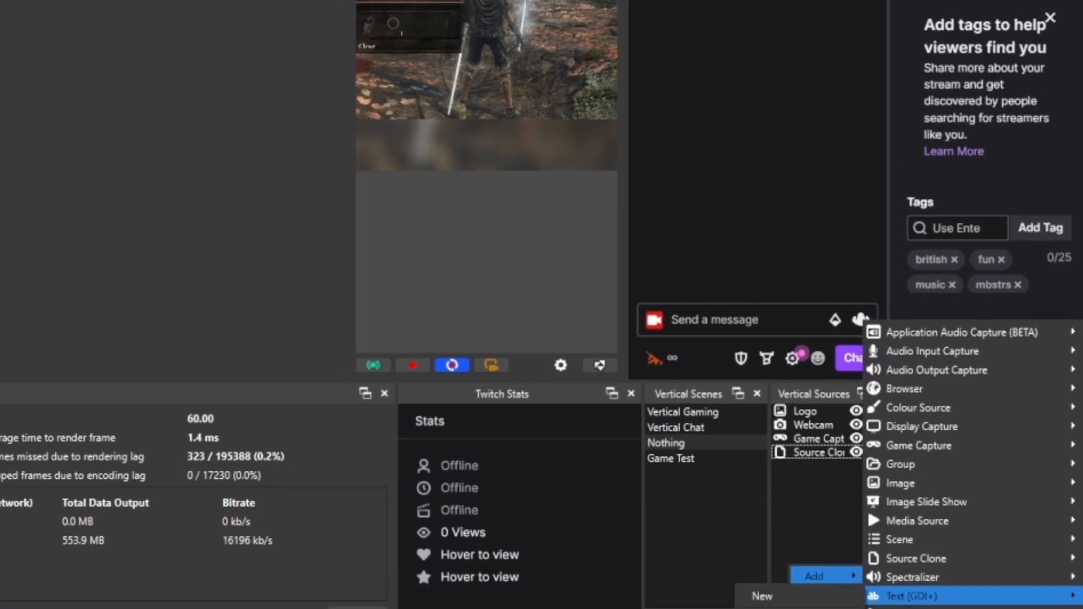
drag(498, 105, 543, 506)
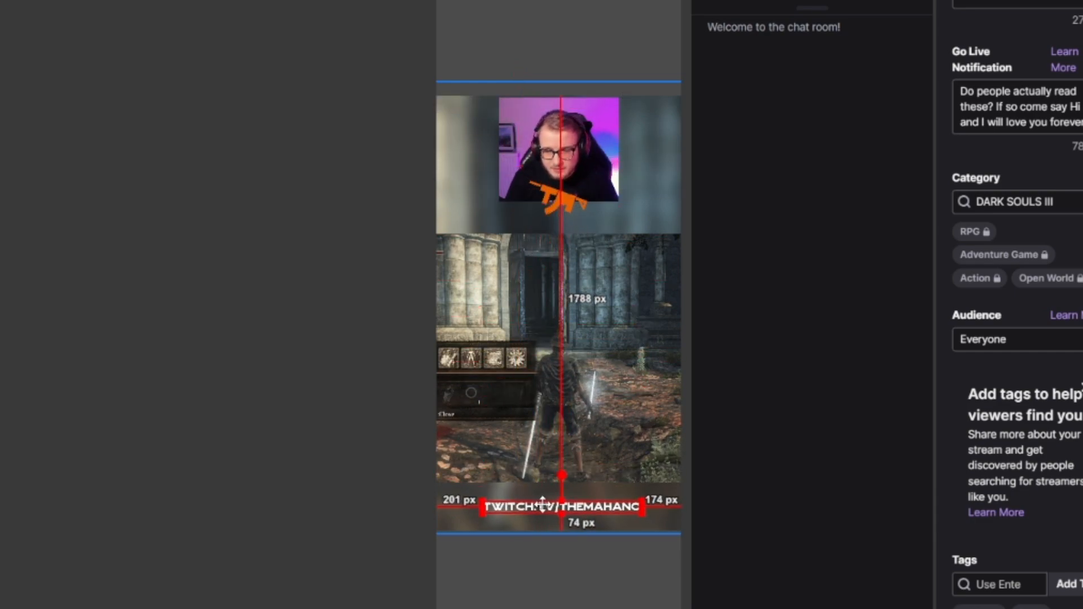
Centre the Twitch channel text horizontally on the vertical canvas
right_click(543, 506)
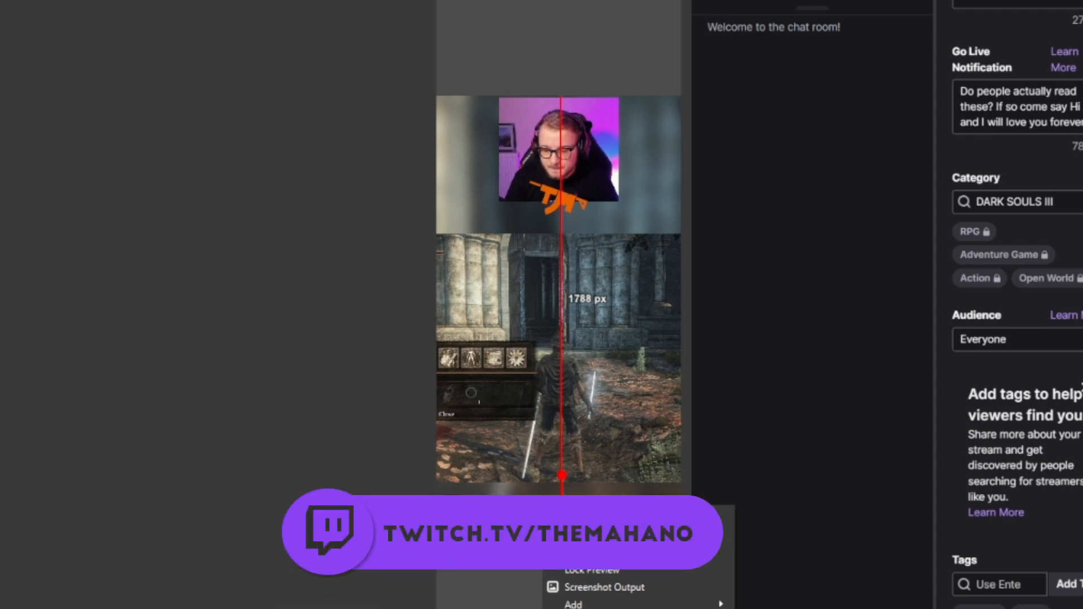
click(789, 608)
click(544, 603)
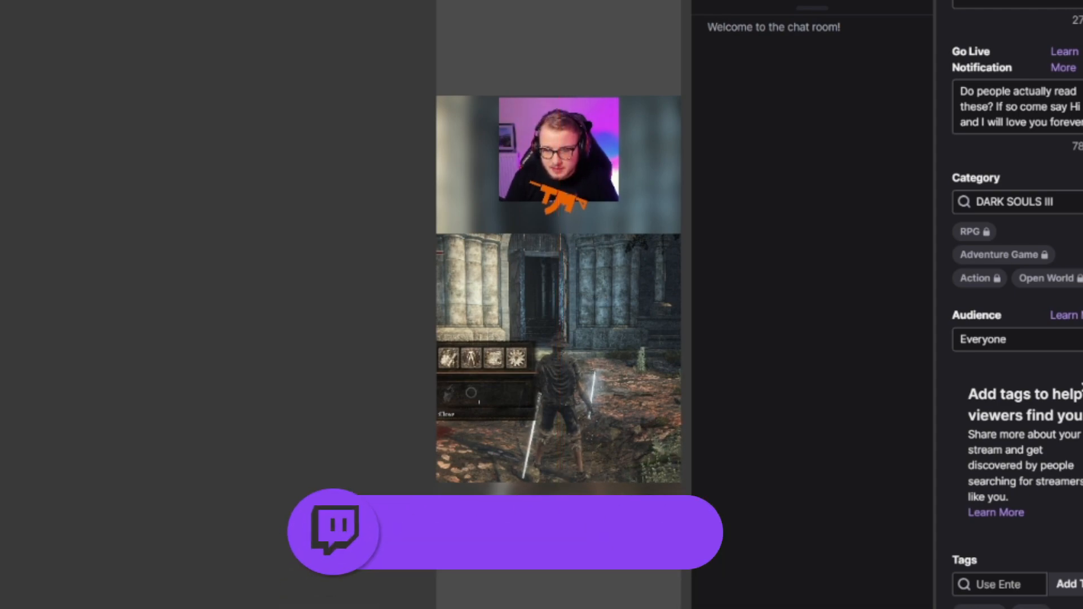